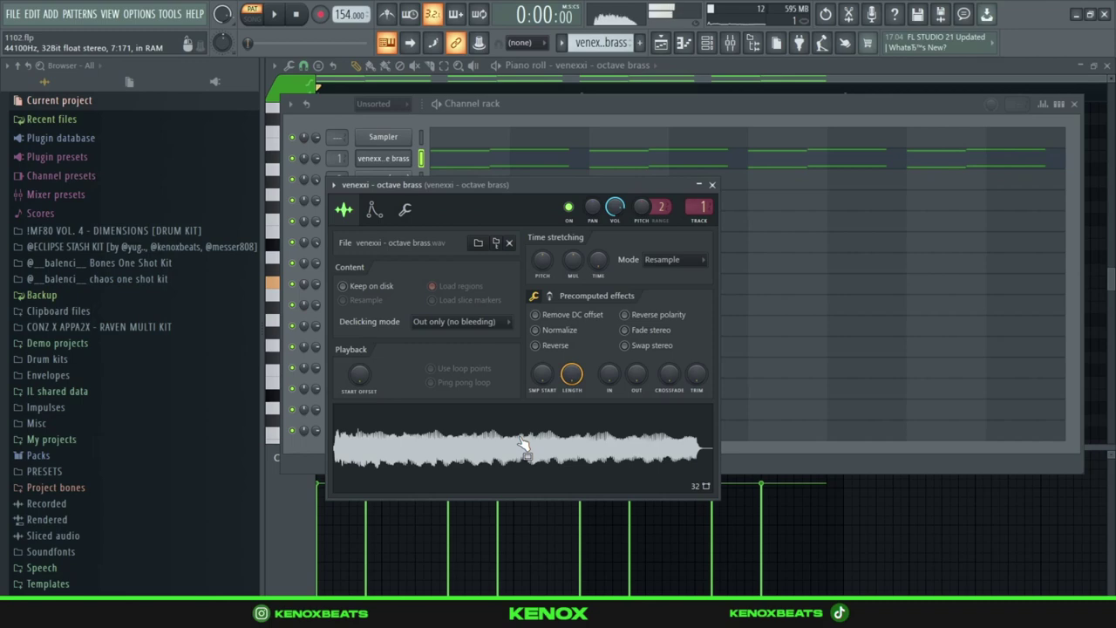
Inspect the Fruity parametric EQ 2 curve on the octave brass mixer track, then close it
left_click(713, 185)
key("F9")
left_click(1012, 134)
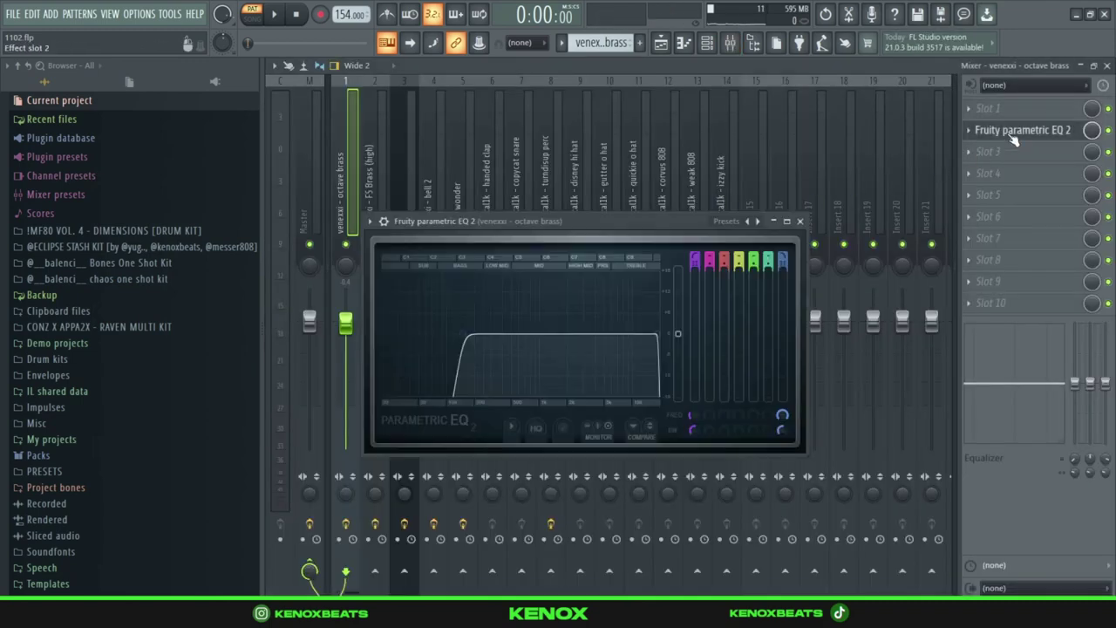
left_click(801, 222)
View the FS Brass (high) notes in the piano roll and check its sample waveform in the channel settings
key("F6")
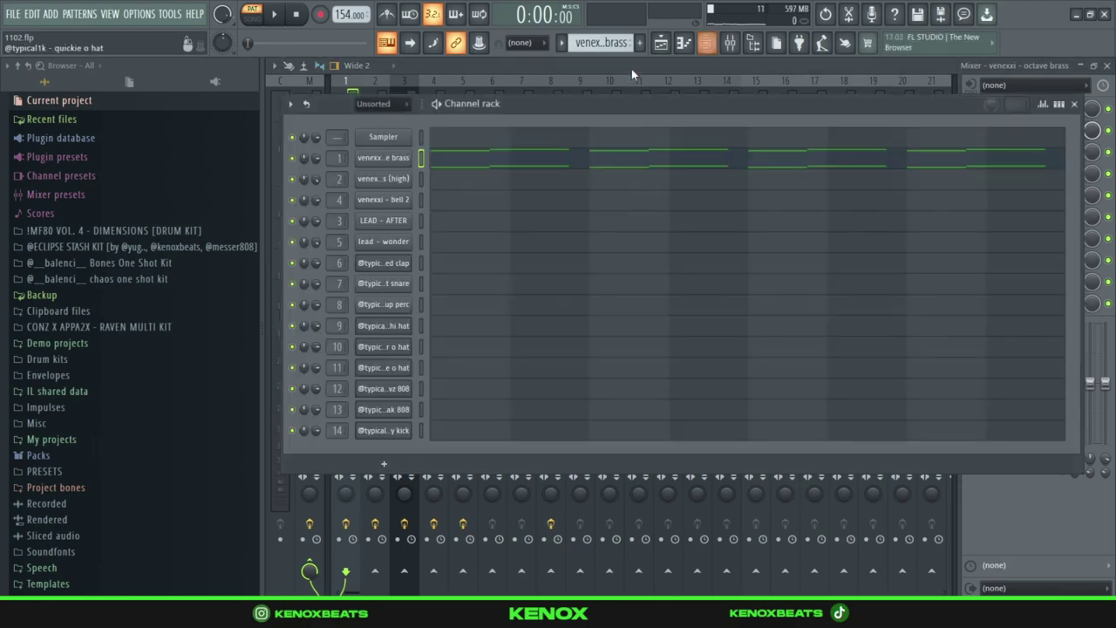
left_click(528, 183)
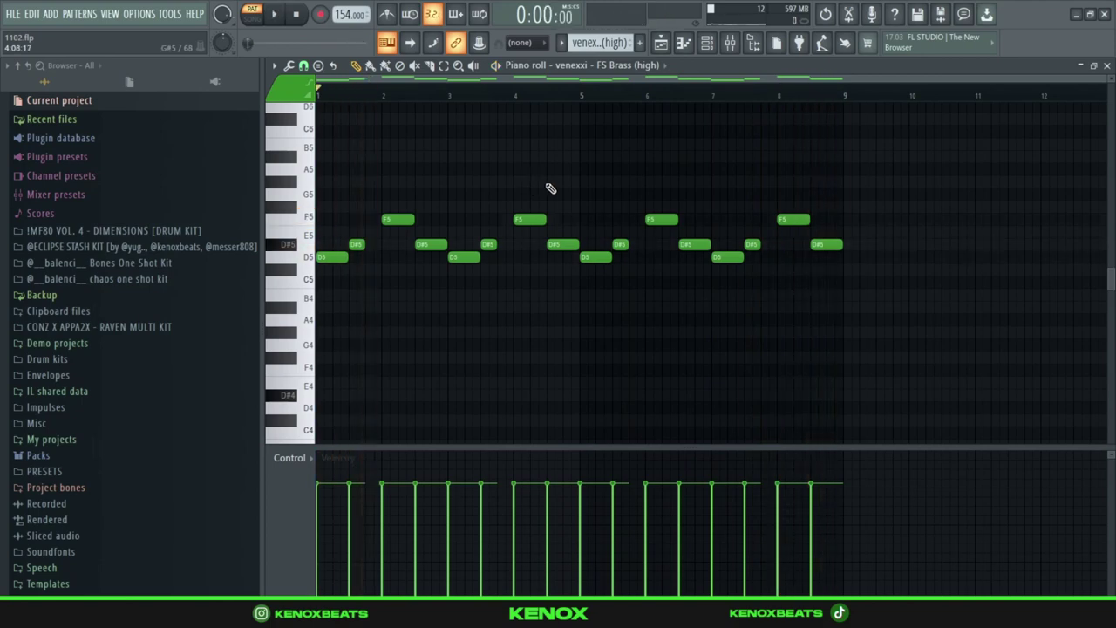
key("F6")
left_click(401, 180)
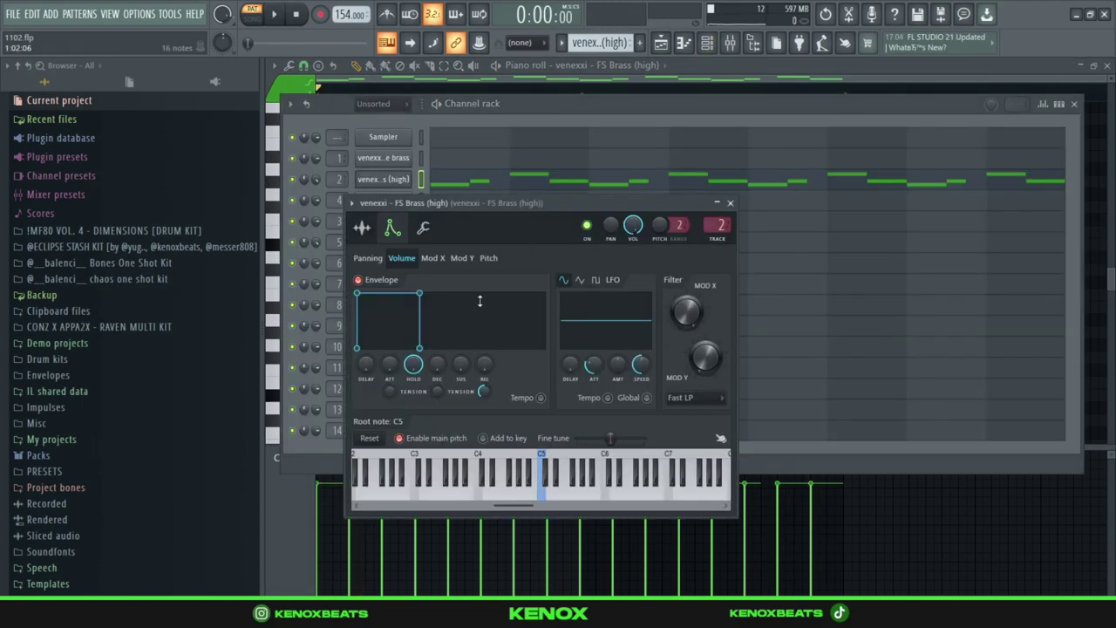
left_click(363, 227)
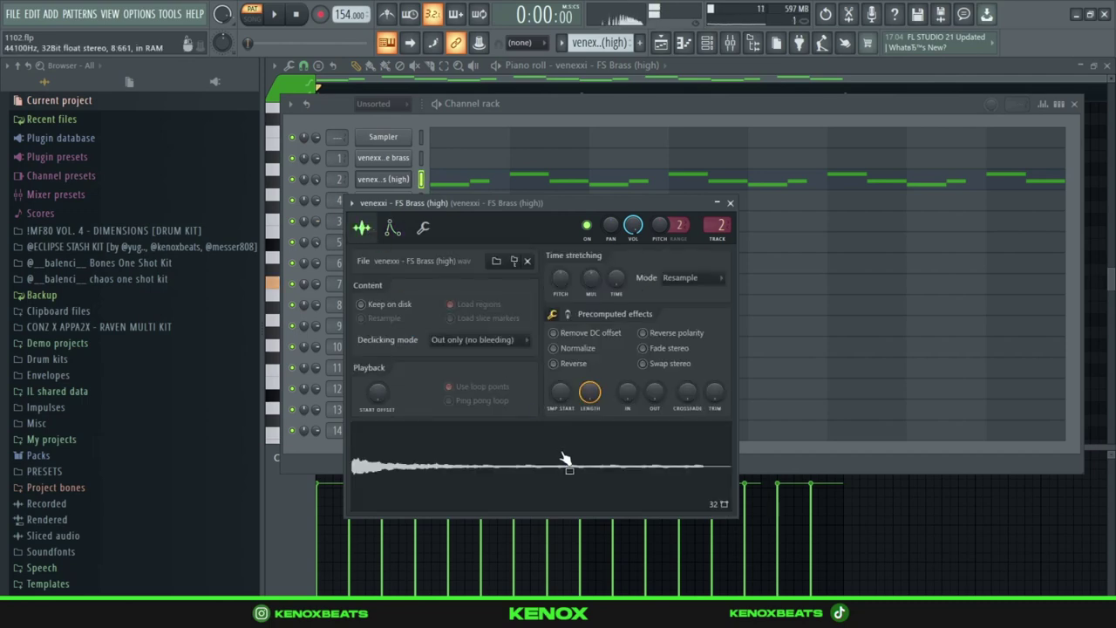
left_click(731, 203)
Inspect the Fruity parametric EQ 2 curve on the FS Brass (high) mixer track
key("F9")
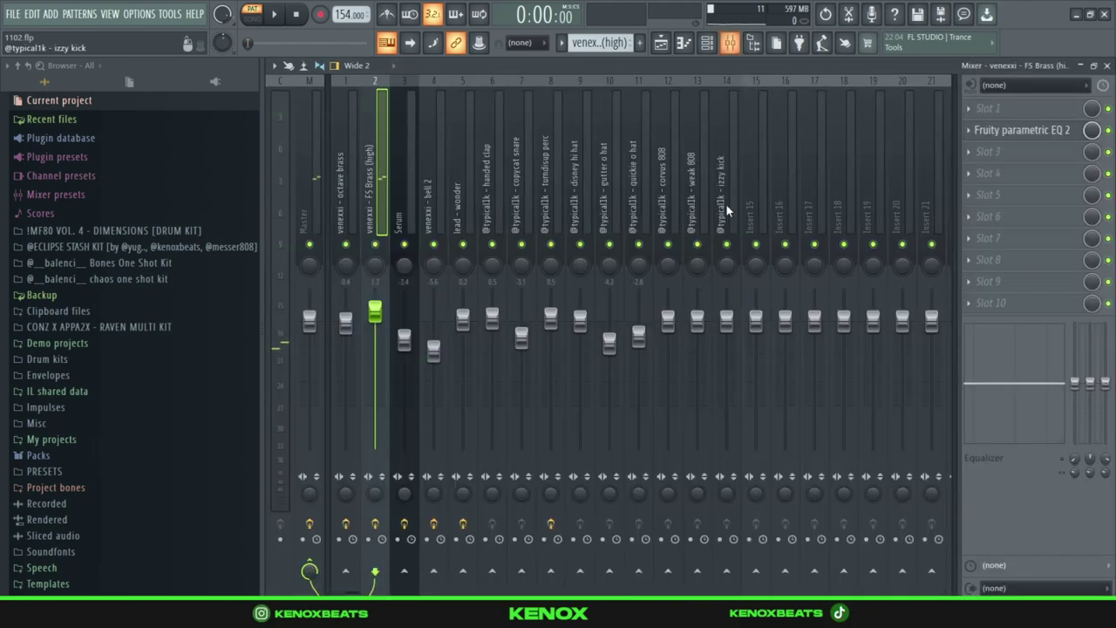
left_click(1025, 133)
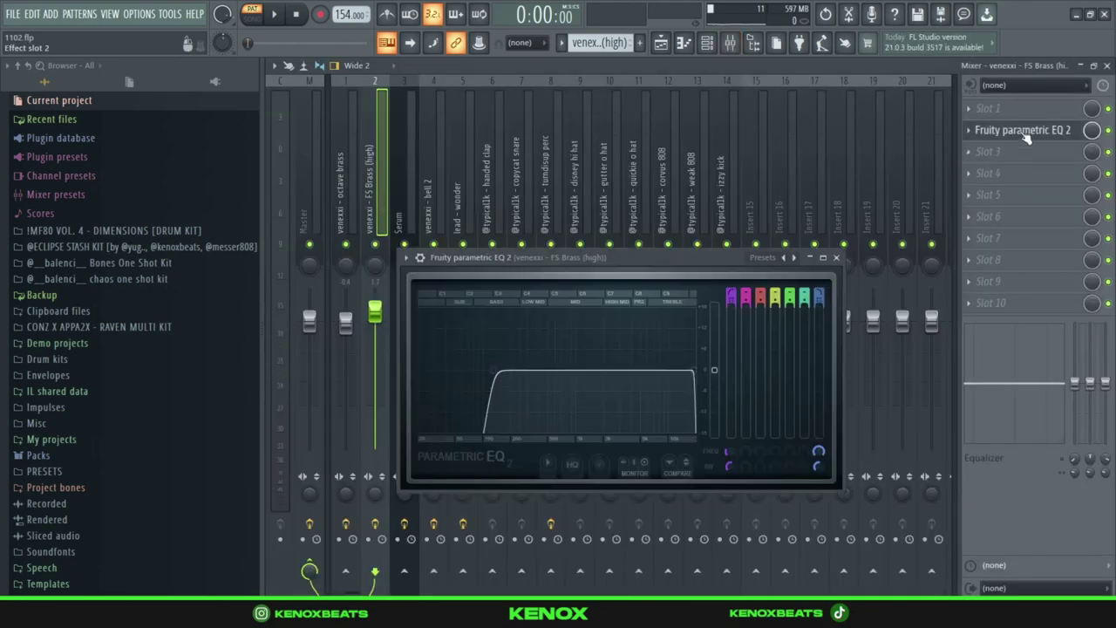
left_click(839, 259)
Open the bell 2 melody in the piano roll and listen to it
key("F6")
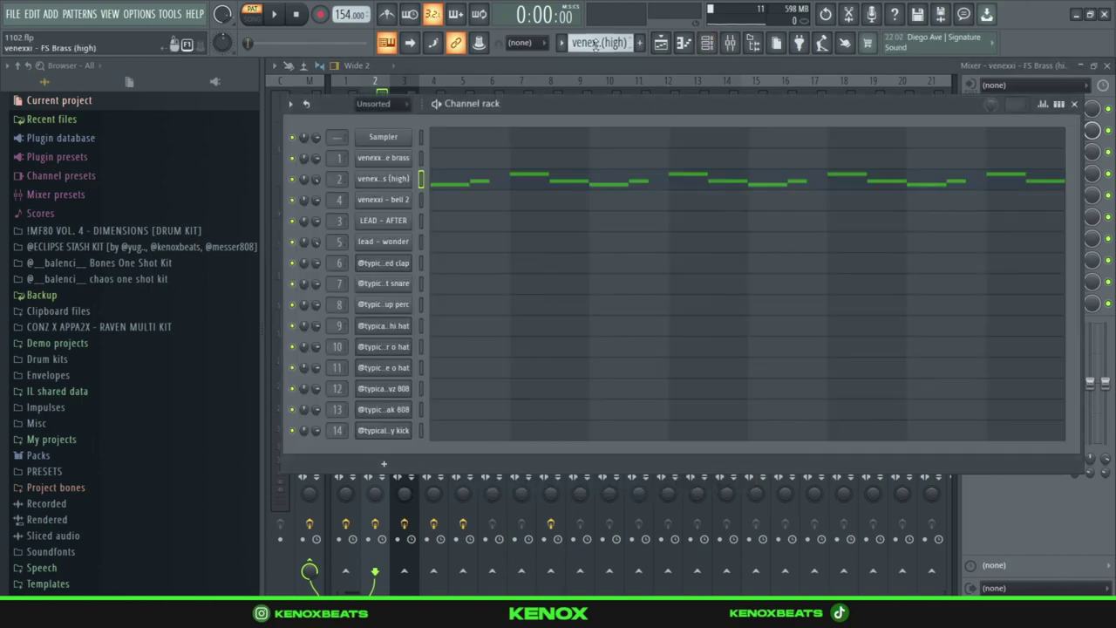
left_click(512, 199)
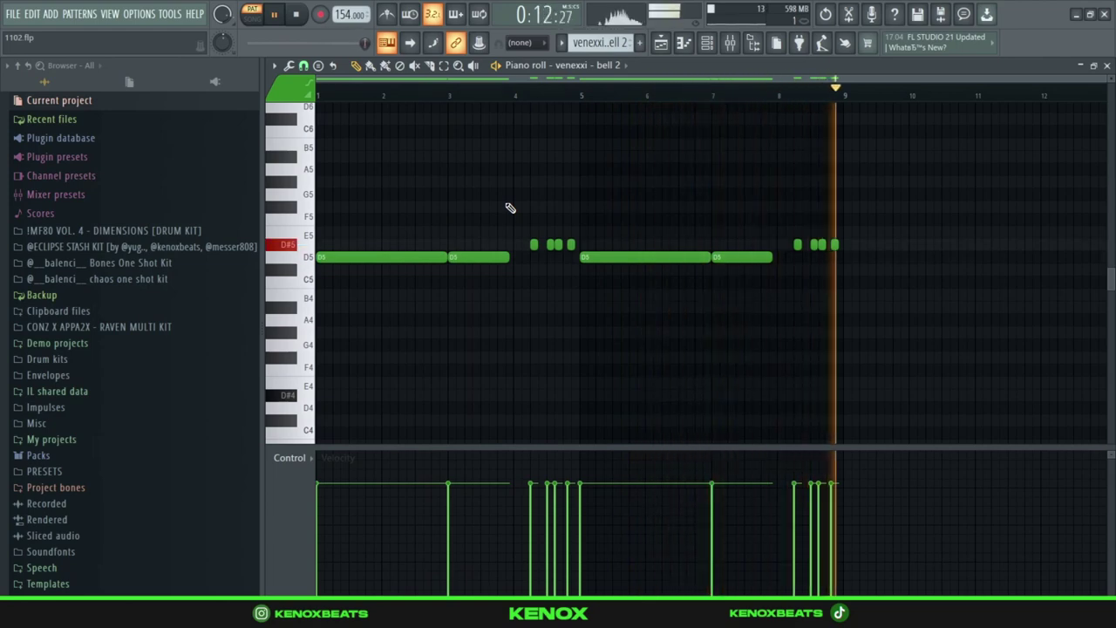
key("space")
scroll(510, 208, "up", 3)
Inspect the bell 2 channel's sample settings and waveform, then close the channel settings
key("F6")
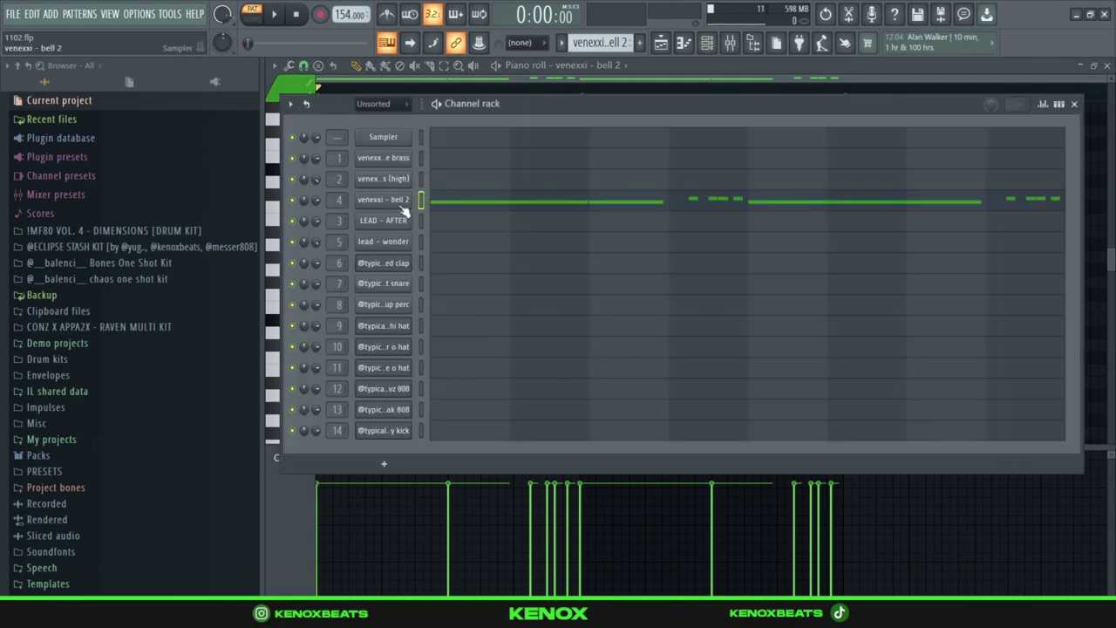
left_click(400, 203)
left_click(289, 155)
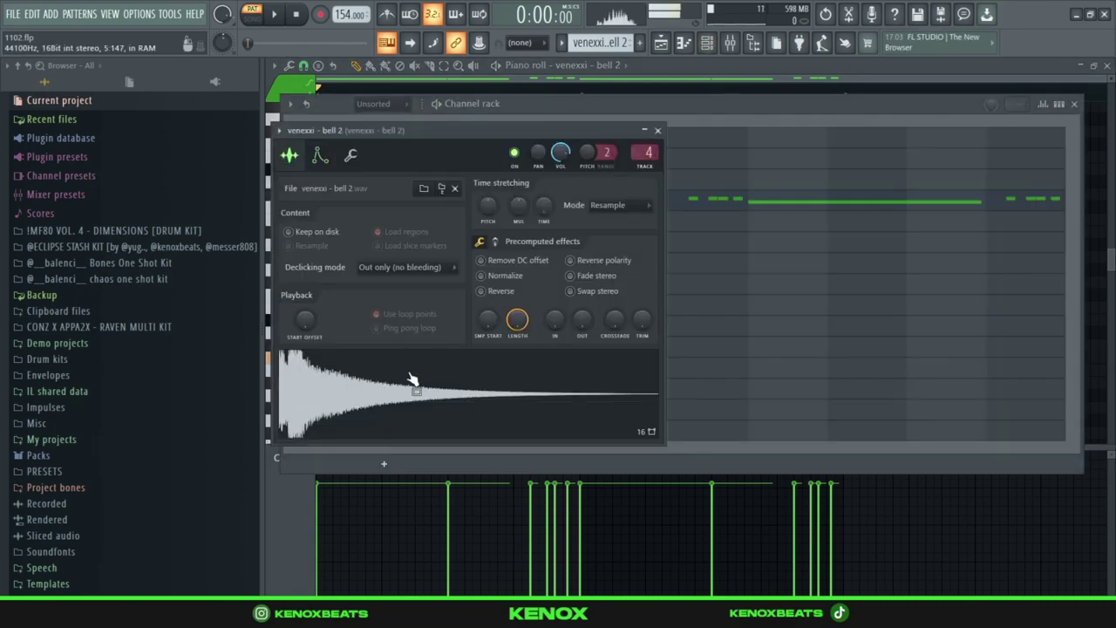
left_click(659, 131)
Inspect the Glitch2 and Fruity parametric EQ 2 effects on the bell 2 mixer track
key("F9")
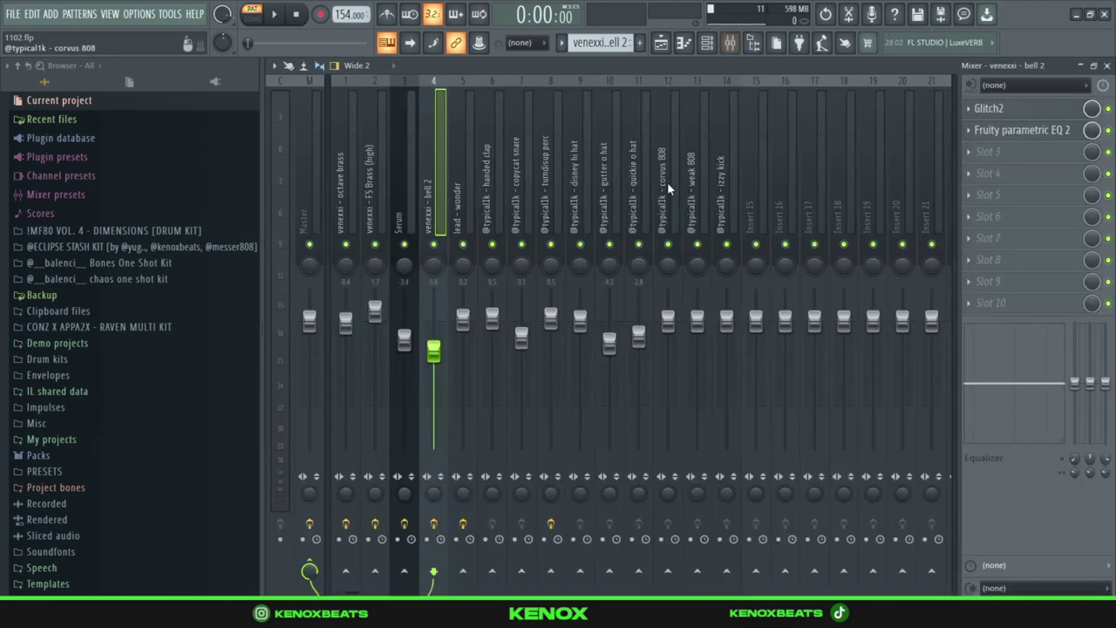
left_click(1026, 118)
left_click_drag(838, 175, 815, 104)
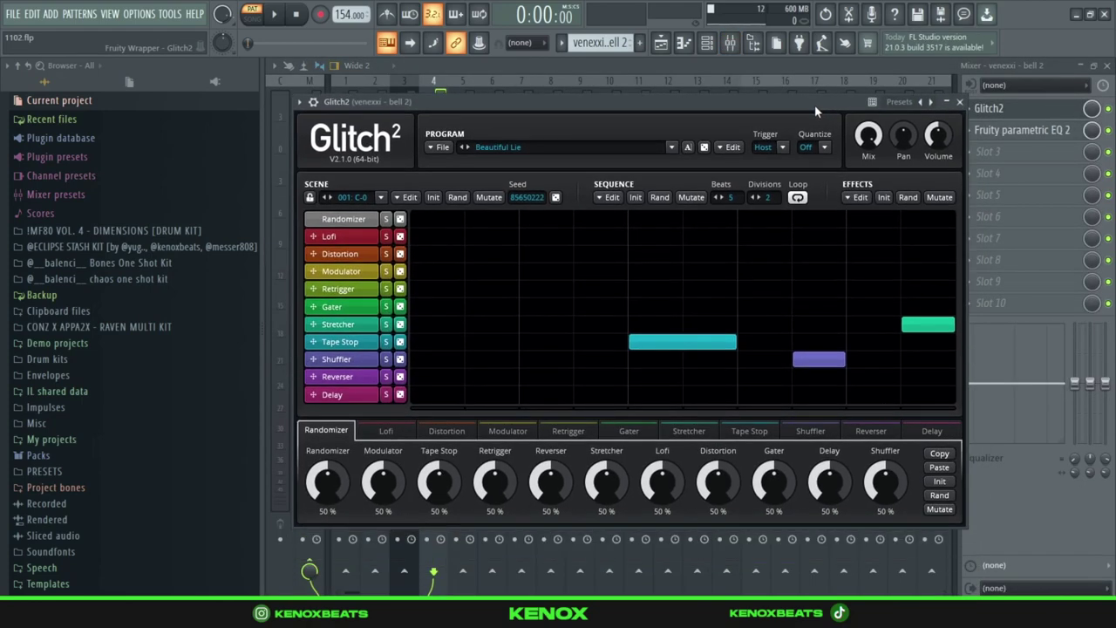
left_click(967, 104)
left_click(1003, 132)
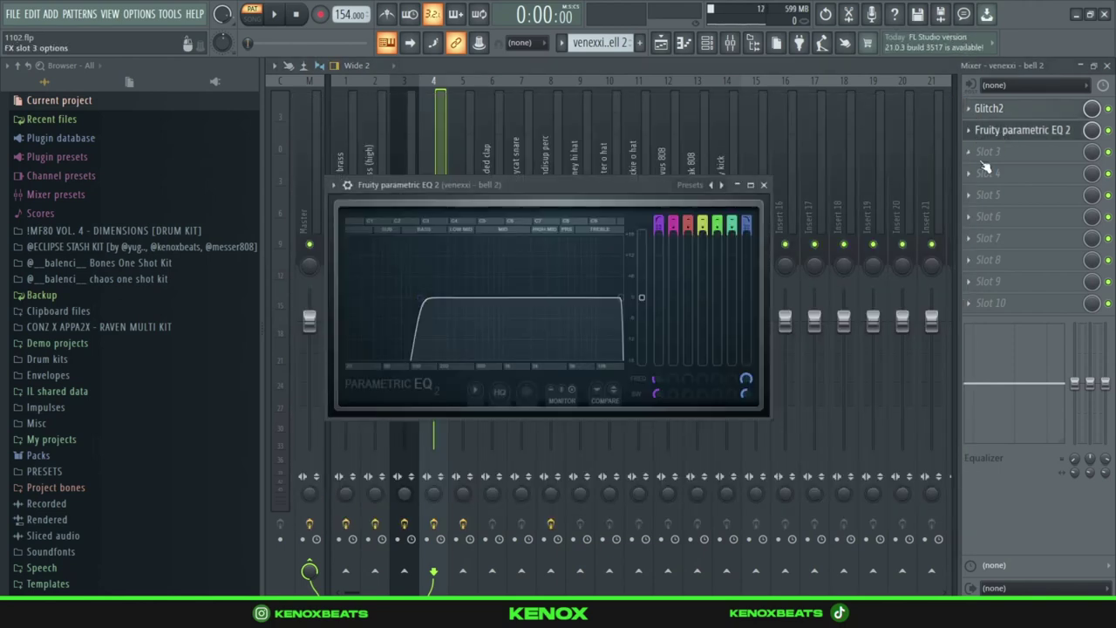
left_click(764, 185)
Examine the LEAD - AFTER notes in the piano roll, covering both the high and the low octave
key("F6")
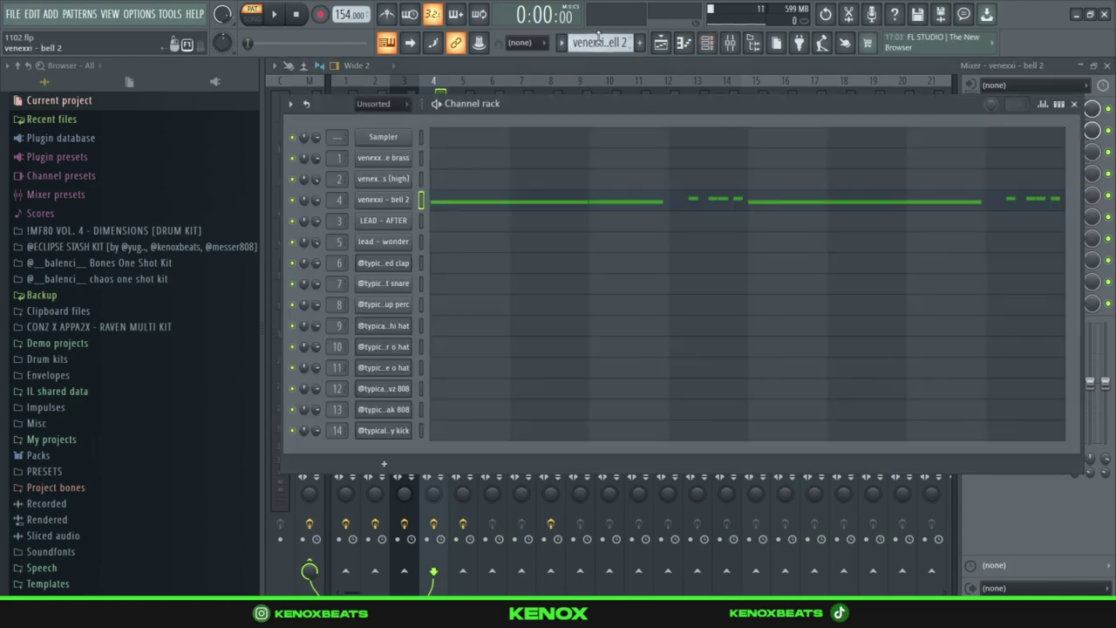
left_click(497, 223)
scroll(497, 223, "down", 4)
scroll(497, 223, "up", 3)
scroll(497, 223, "down", 3)
scroll(1110, 90, "down", 2)
scroll(1052, 154, "up", 3)
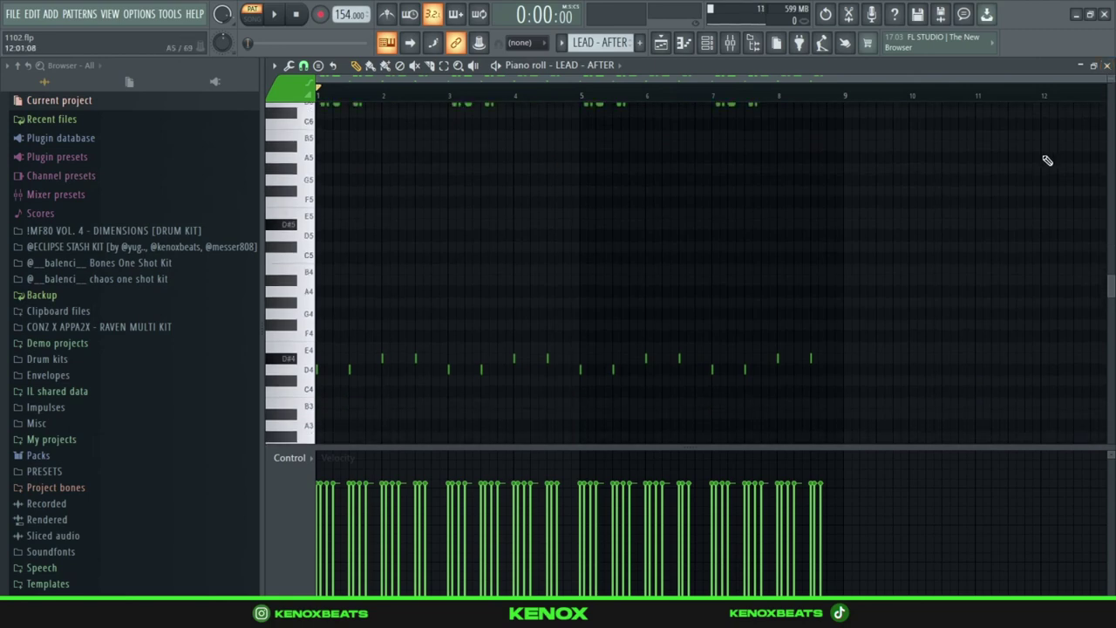
scroll(857, 106, "up", 3, "ctrl")
scroll(857, 106, "up", 2, "ctrl")
scroll(511, 95, "left", 10)
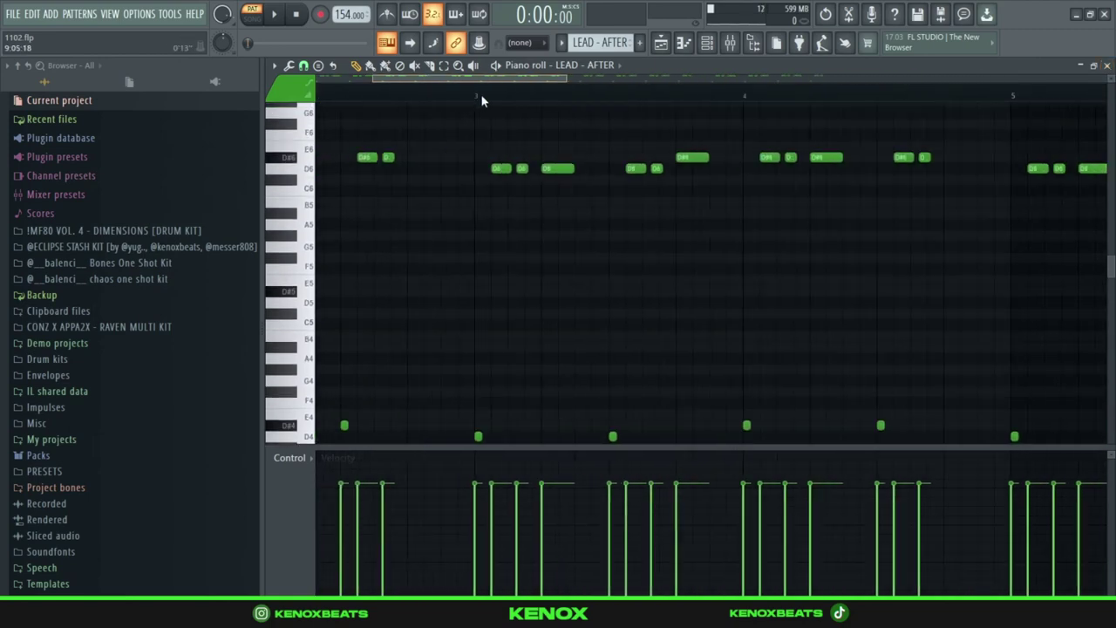
Play back the LEAD - AFTER melody while viewing the whole pattern, then stop playback
key("space")
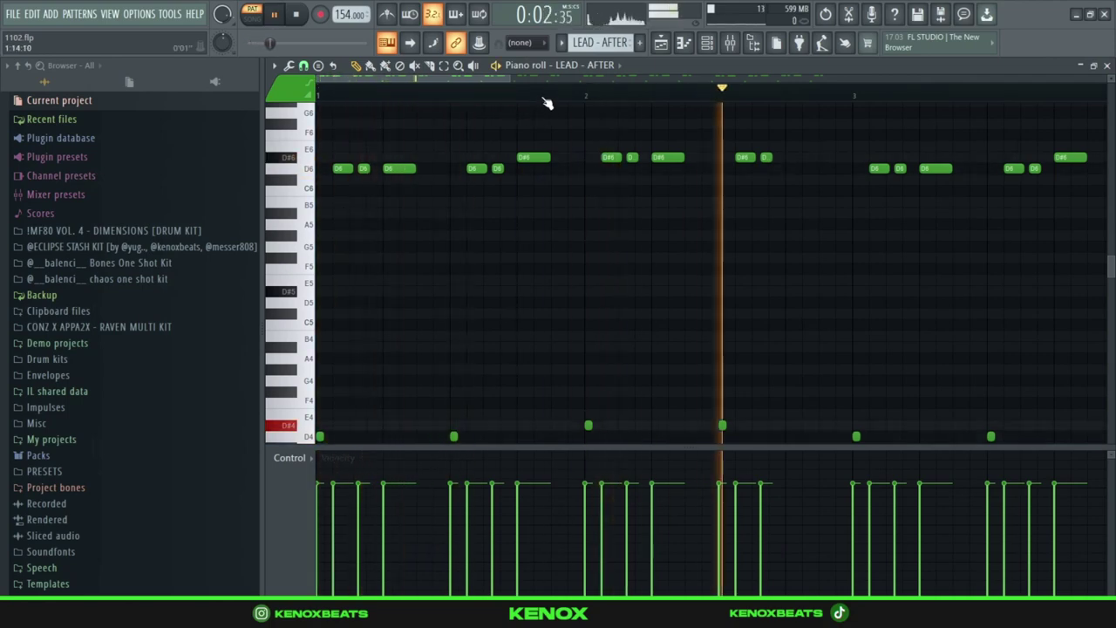
scroll(546, 103, "down", 4, "ctrl")
scroll(546, 103, "down", 1, "ctrl")
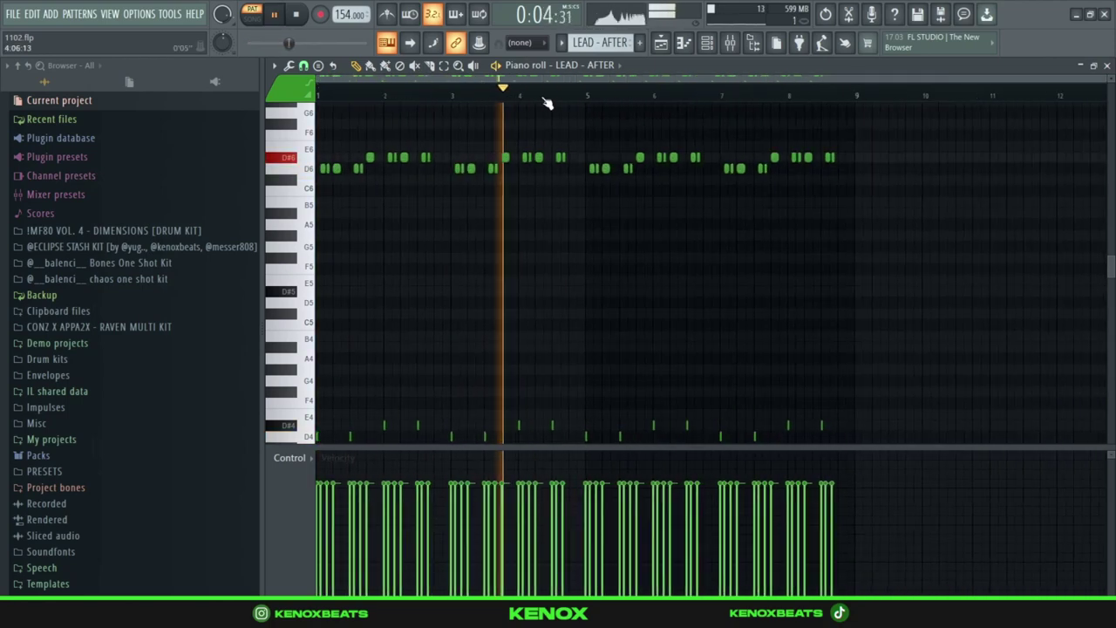
scroll(655, 253, "down", 1)
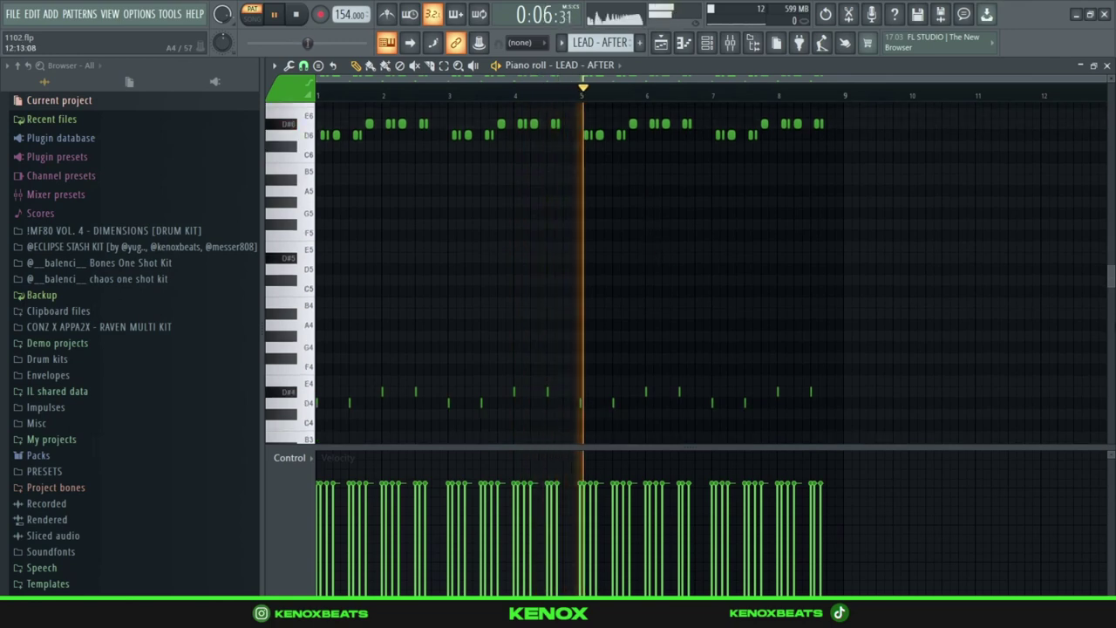
scroll(1113, 276, "up", 1)
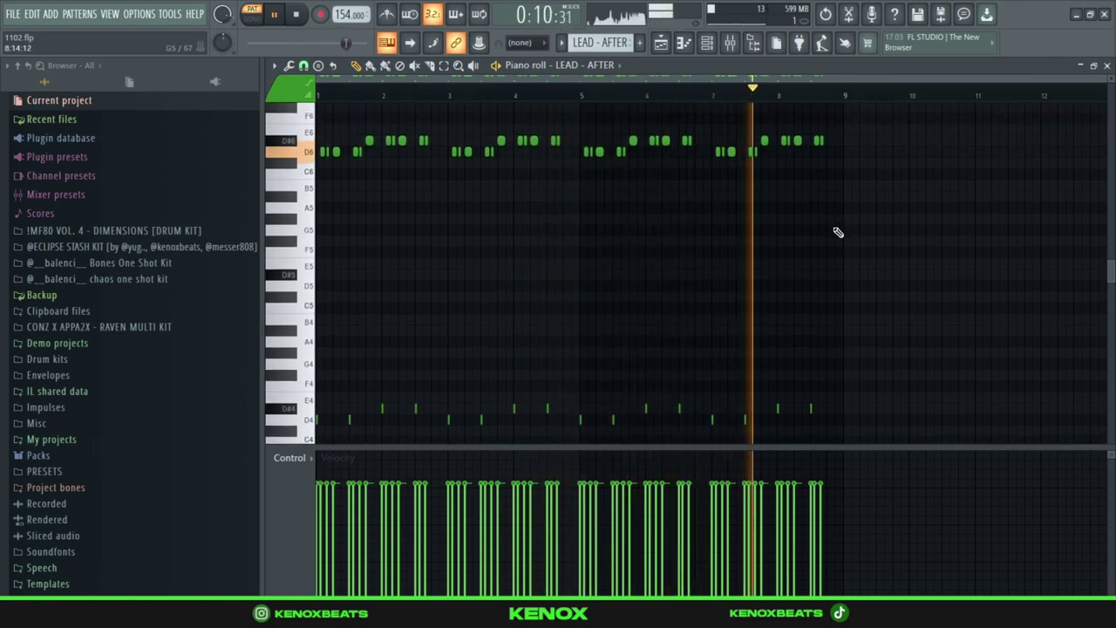
key("space")
Inspect the LEAD - AFTER channel's sample settings and waveform, then close the channel settings
key("F6")
left_click(380, 224)
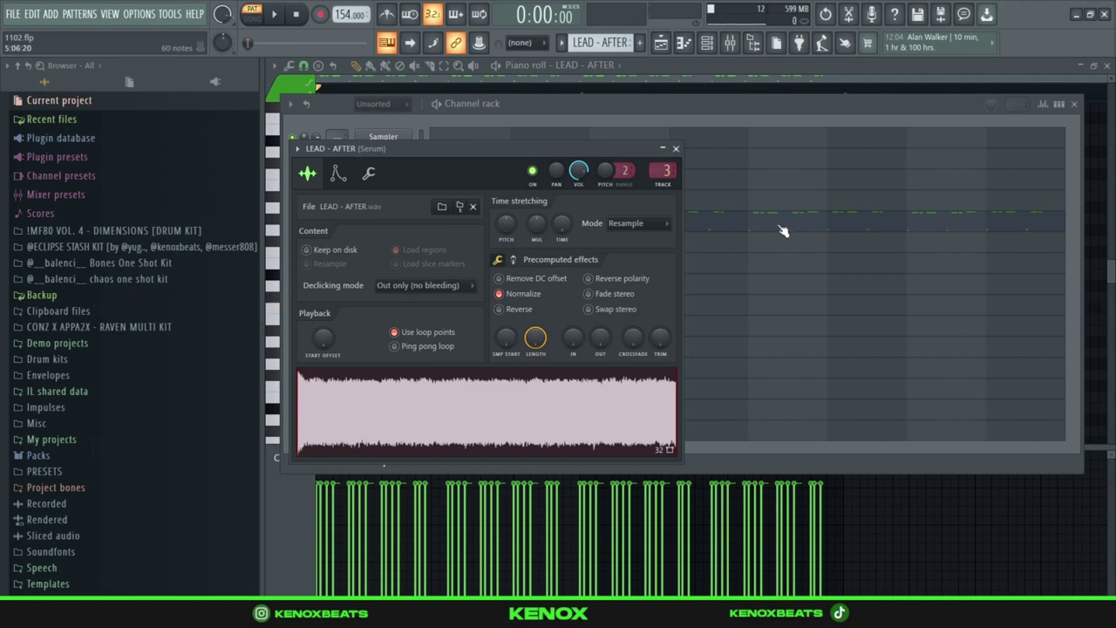
left_click(677, 149)
Browse Portal's PORTAL BANK presets for TELEPORT on the Serum mixer track and inspect that track's Fruity parametric EQ 2
key("F9")
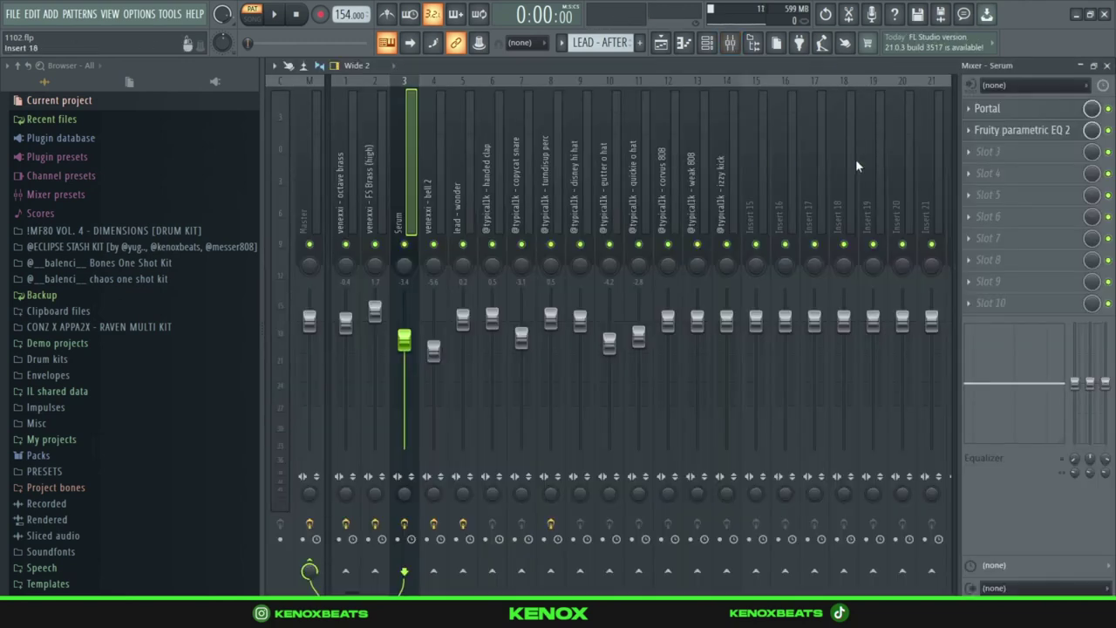
left_click(1044, 107)
left_click(888, 114)
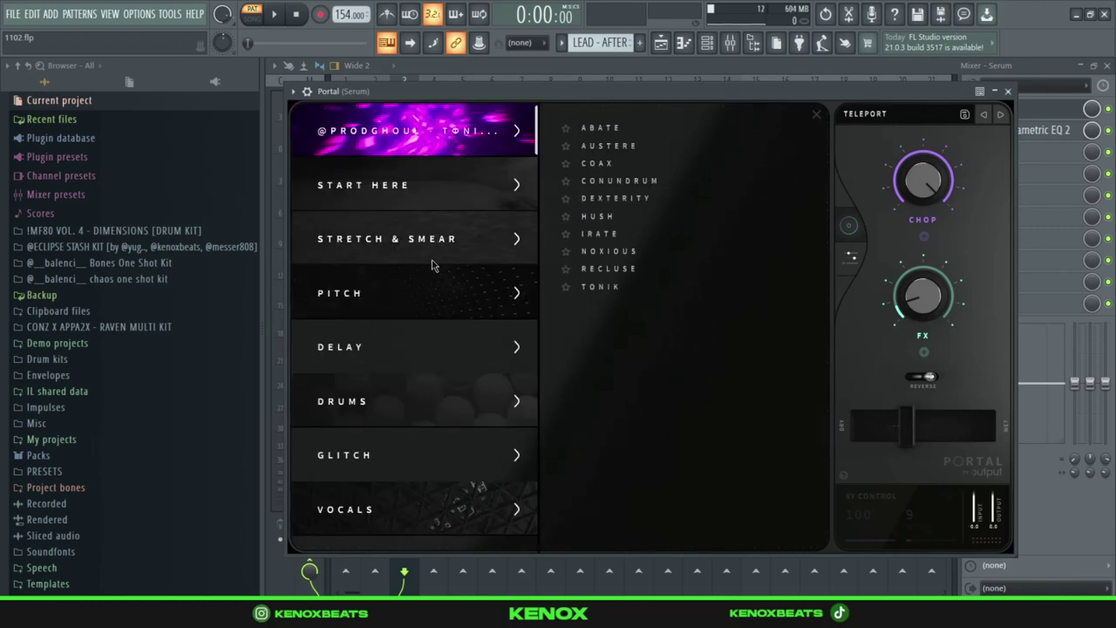
scroll(410, 262, "down", 5)
left_click(460, 269)
scroll(723, 323, "down", 8)
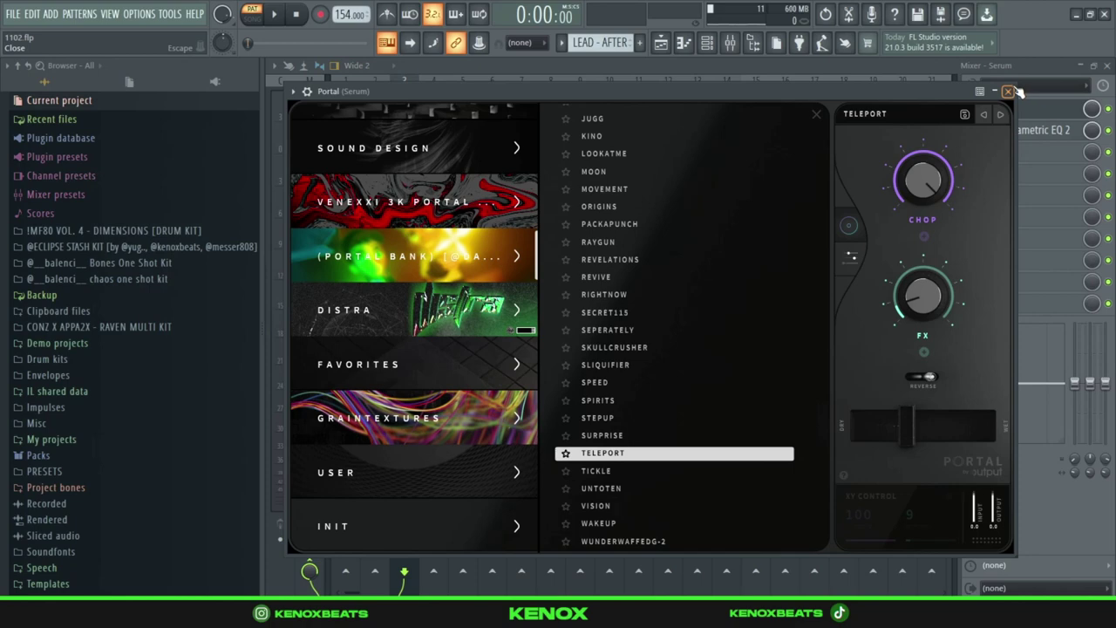
left_click(1009, 91)
left_click(1013, 130)
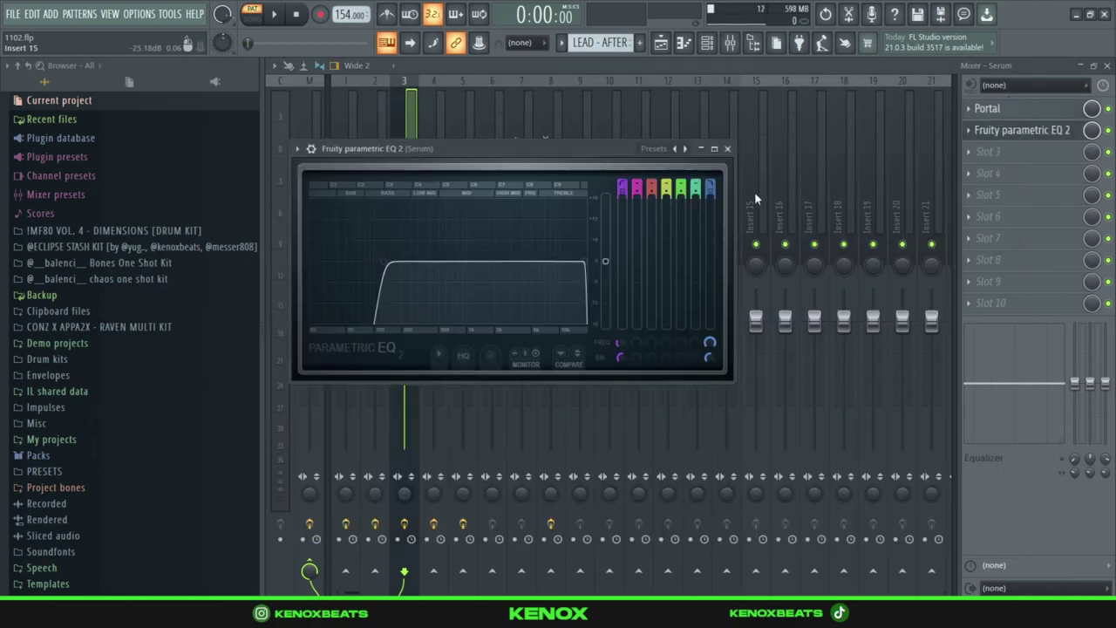
left_click(730, 150)
Open the lead - wonder melody in the piano roll and play it back
key("F6")
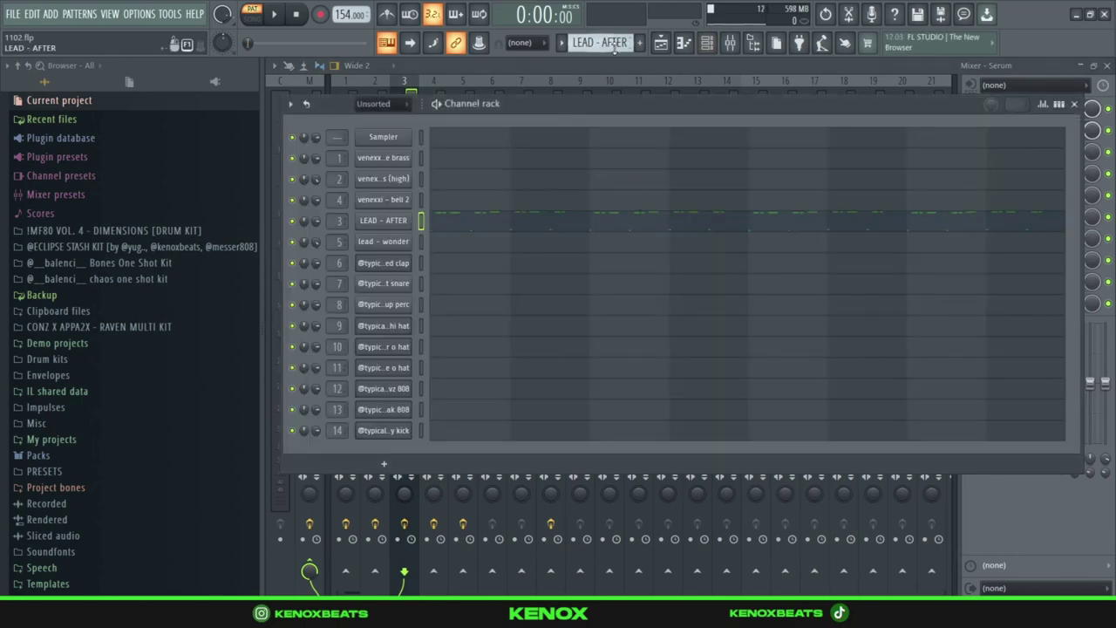
left_click(524, 251)
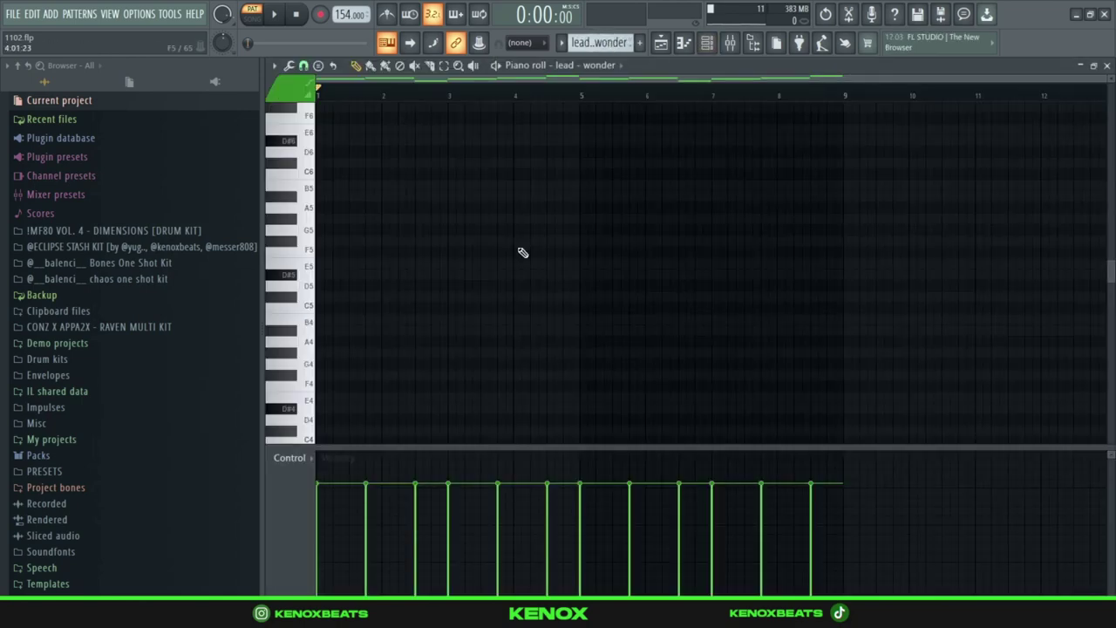
key("space")
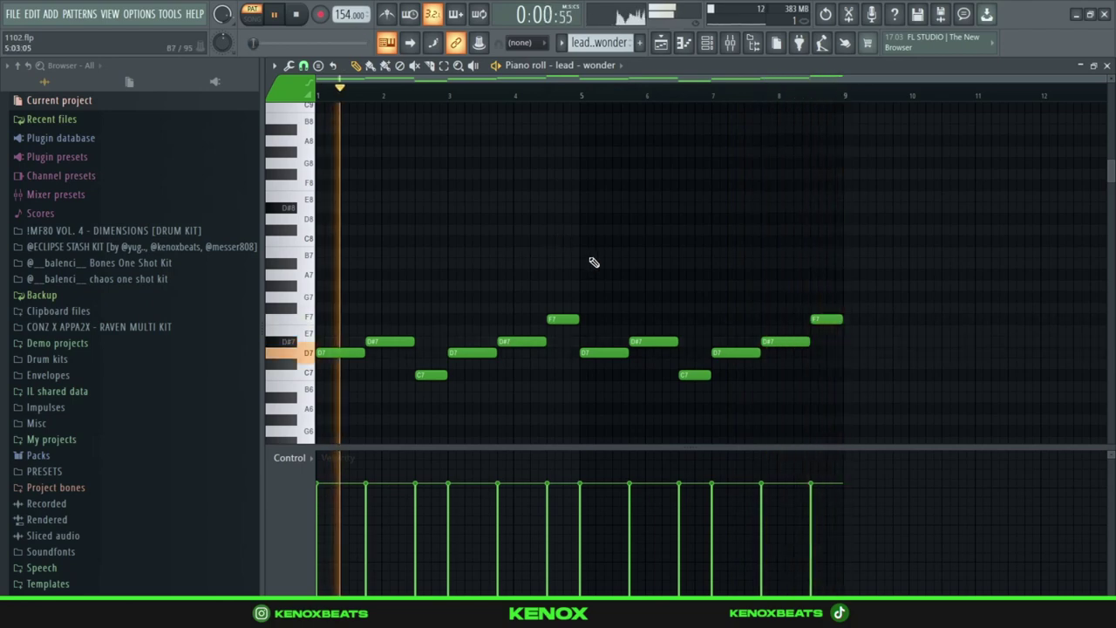
scroll(594, 264, "down", 2)
Inspect the lead - wonder channel's sample settings and waveform, then close the channel settings
key("F6")
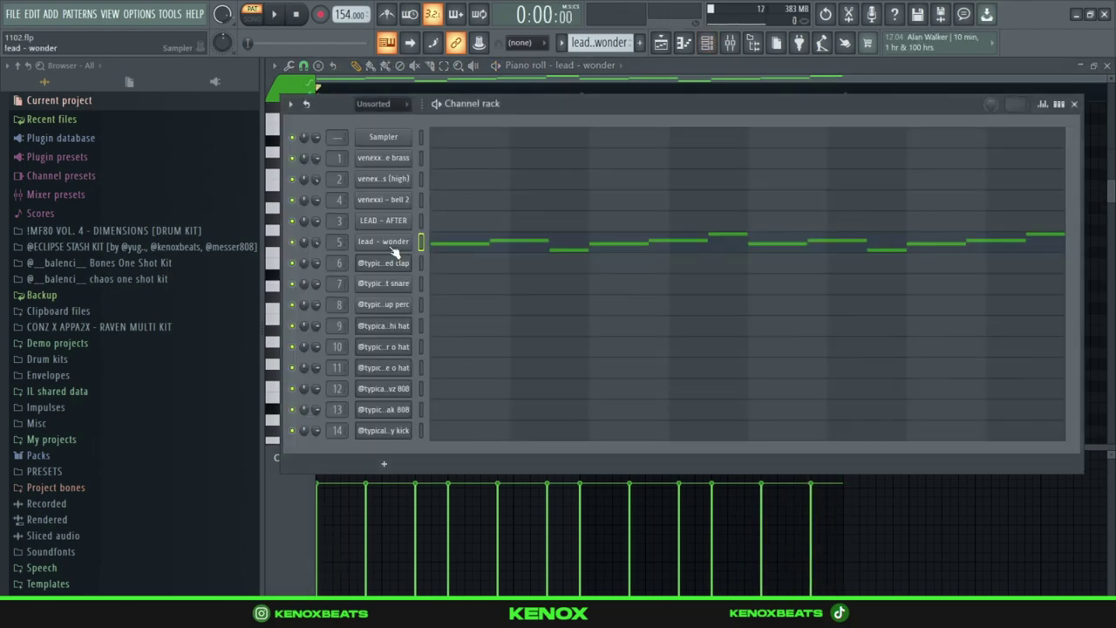
left_click(391, 244)
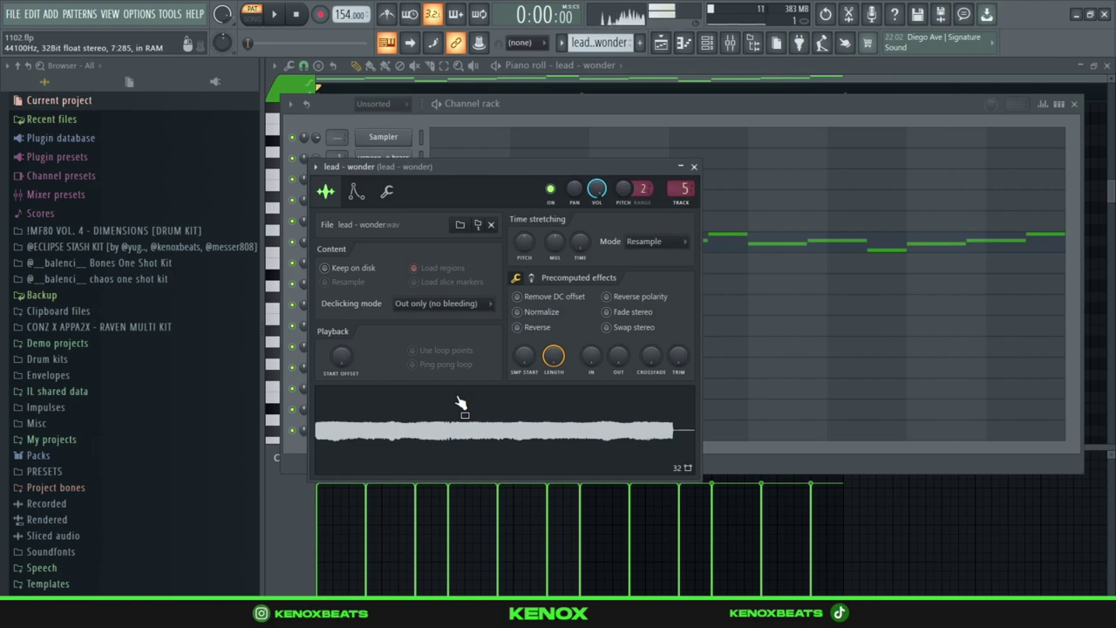
left_click(696, 167)
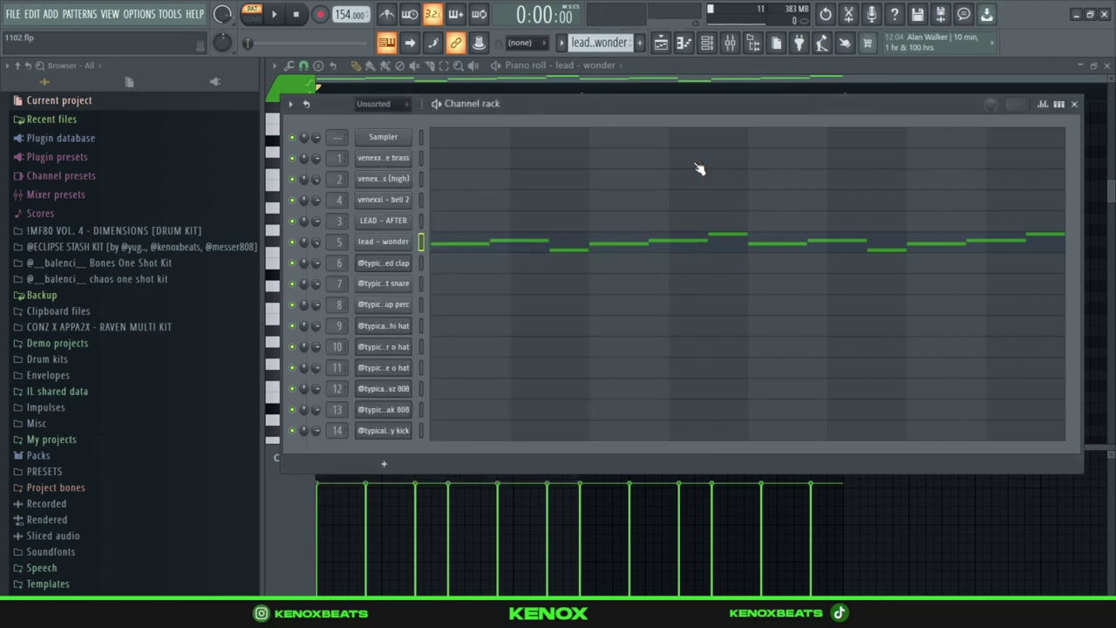
Inspect the Fruity parametric EQ 2 curve on the lead - wonder mixer track
key("F9")
left_click(1025, 131)
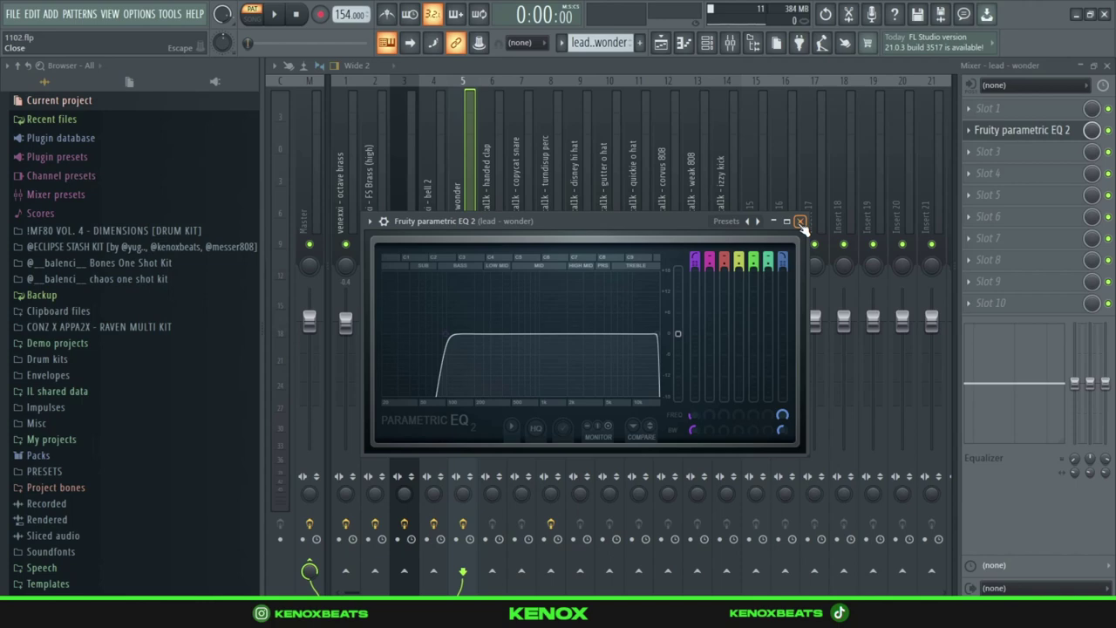
left_click(800, 222)
View the handed clap pattern in the channel rack and open its notes in the piano roll
key("F6")
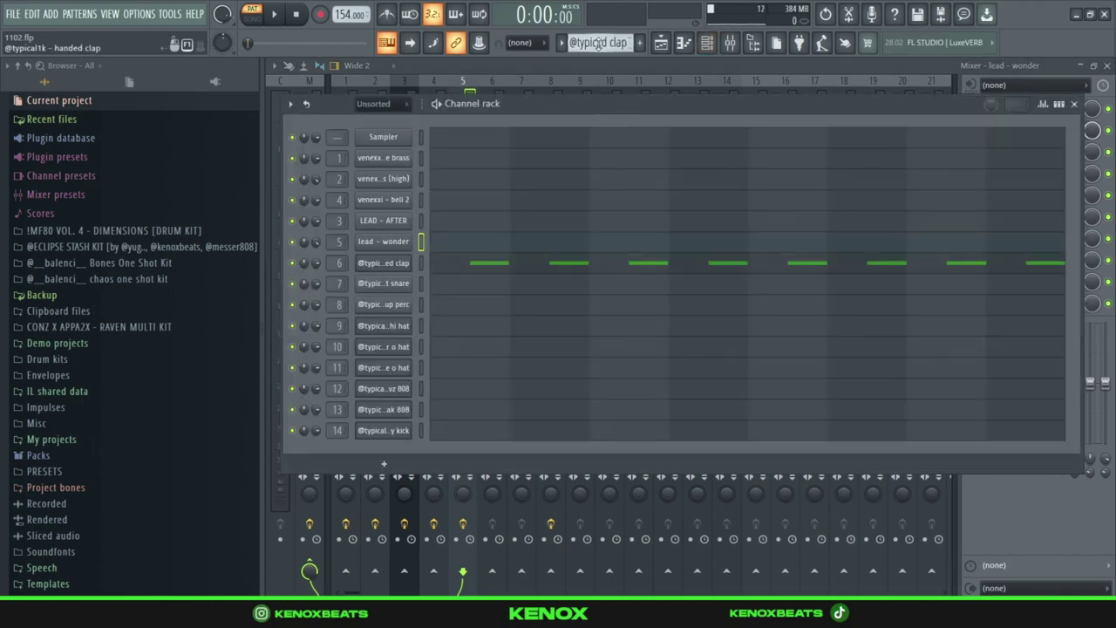
key("F7")
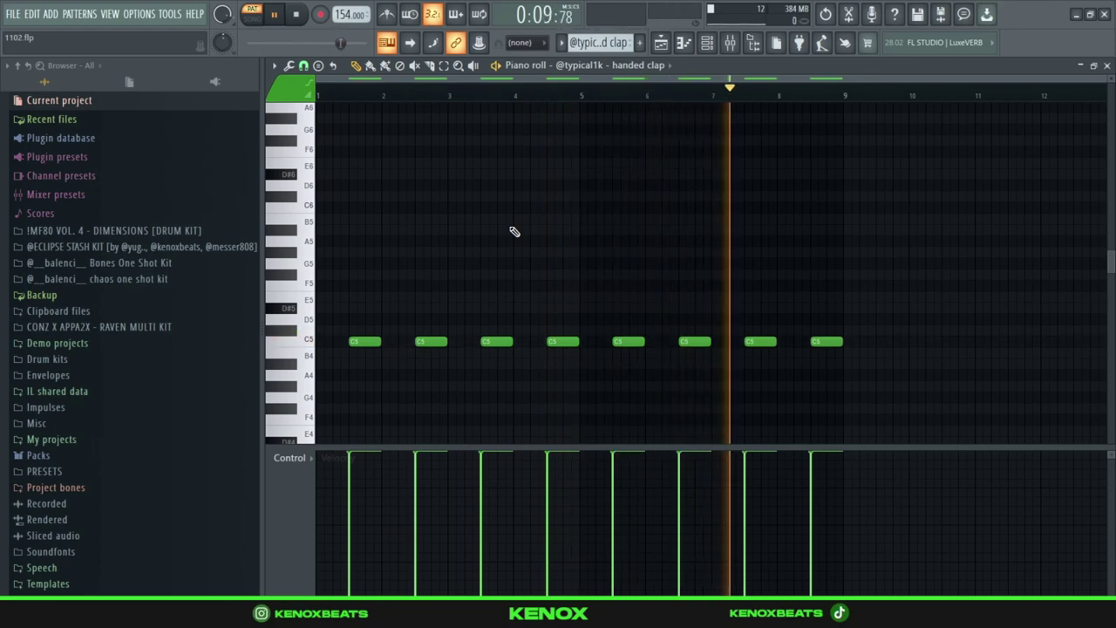
Switch from the handed clap to the copycat snare pattern in the piano roll and play it back
scroll(515, 231, "up", 2)
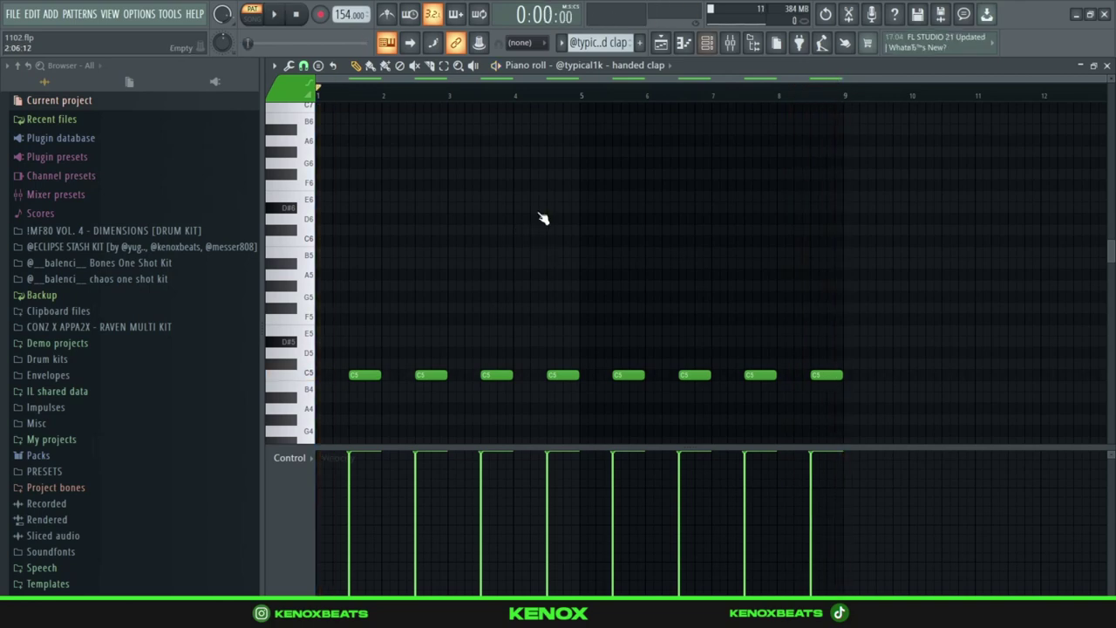
left_click(706, 43)
left_click(538, 285)
key("space")
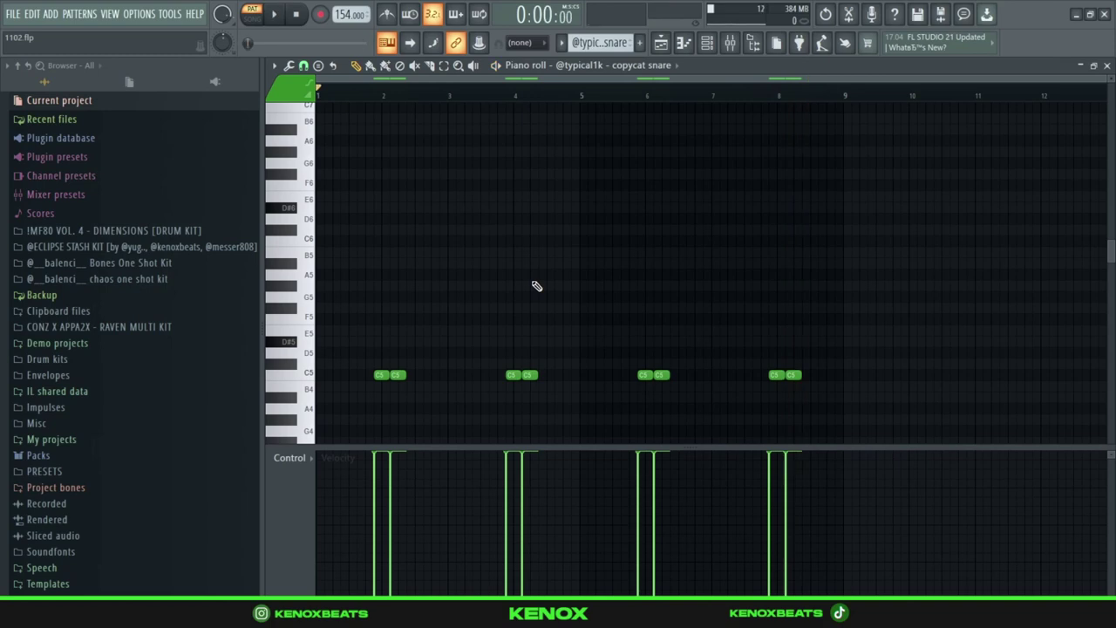
Open the turndisup perc pattern in the piano roll, examine its notes and velocities around bar 8, and play it back
key("F6")
scroll(590, 45, "down", 1)
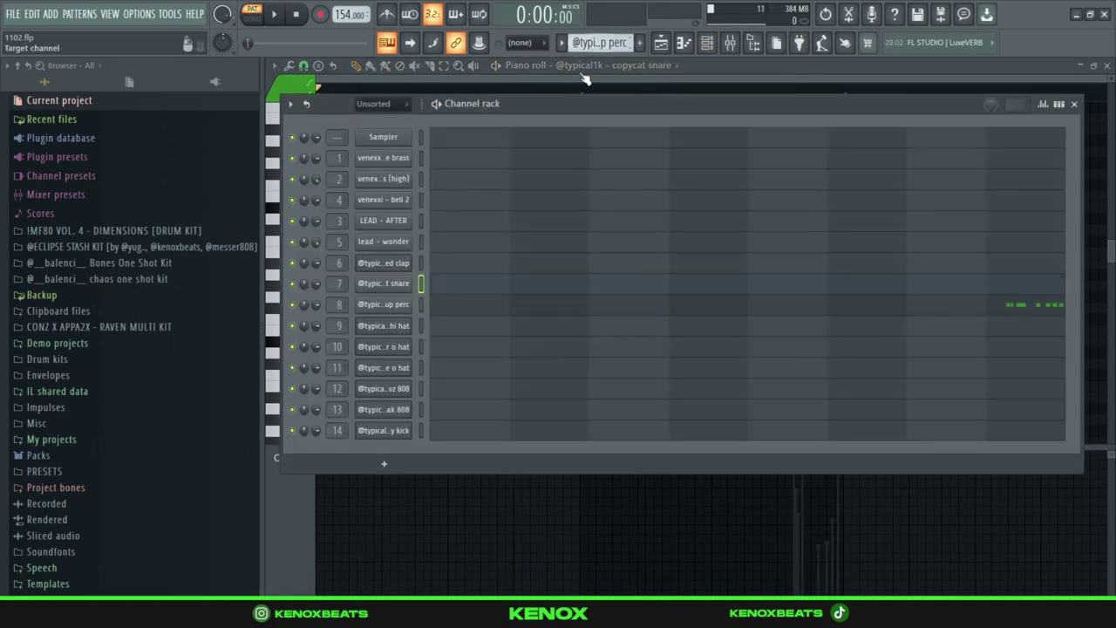
left_click(527, 305)
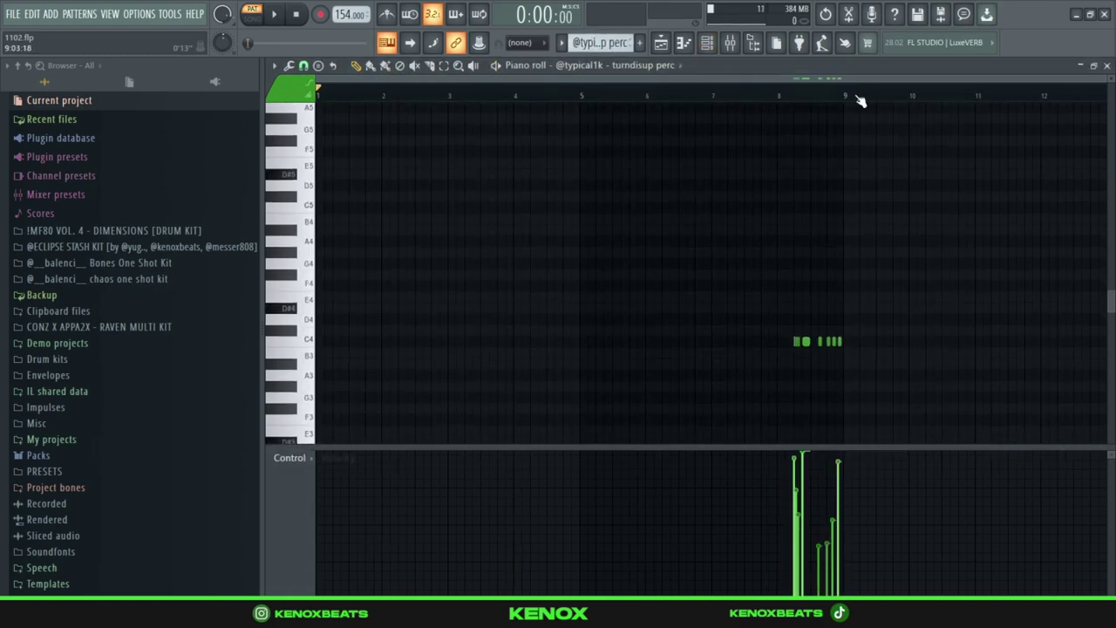
scroll(857, 108, "up", 3)
scroll(550, 102, "up", 2)
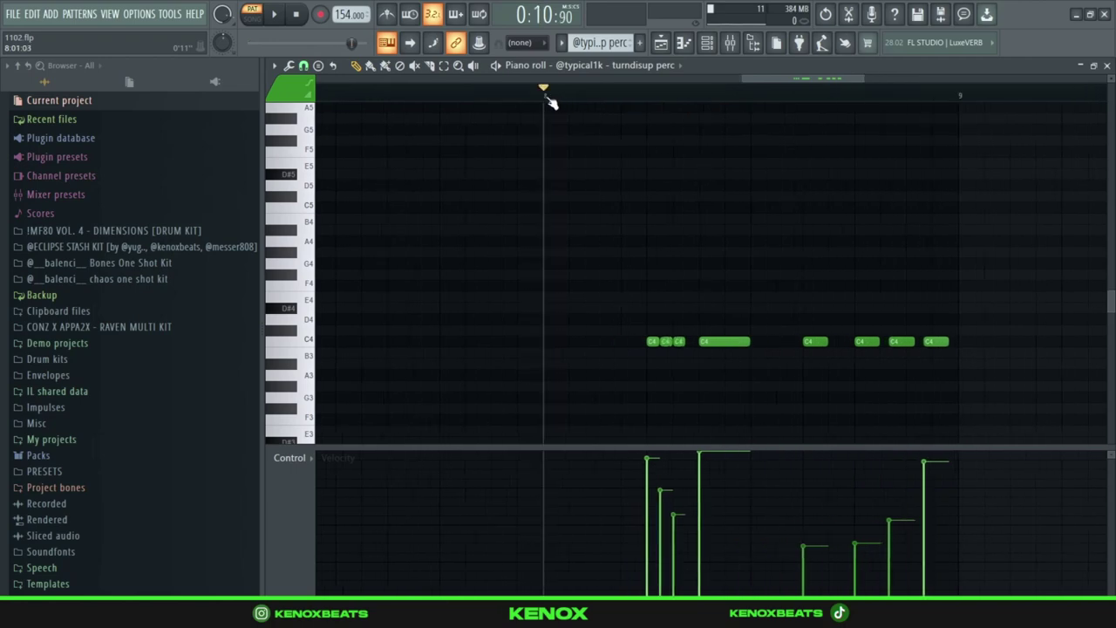
key("space")
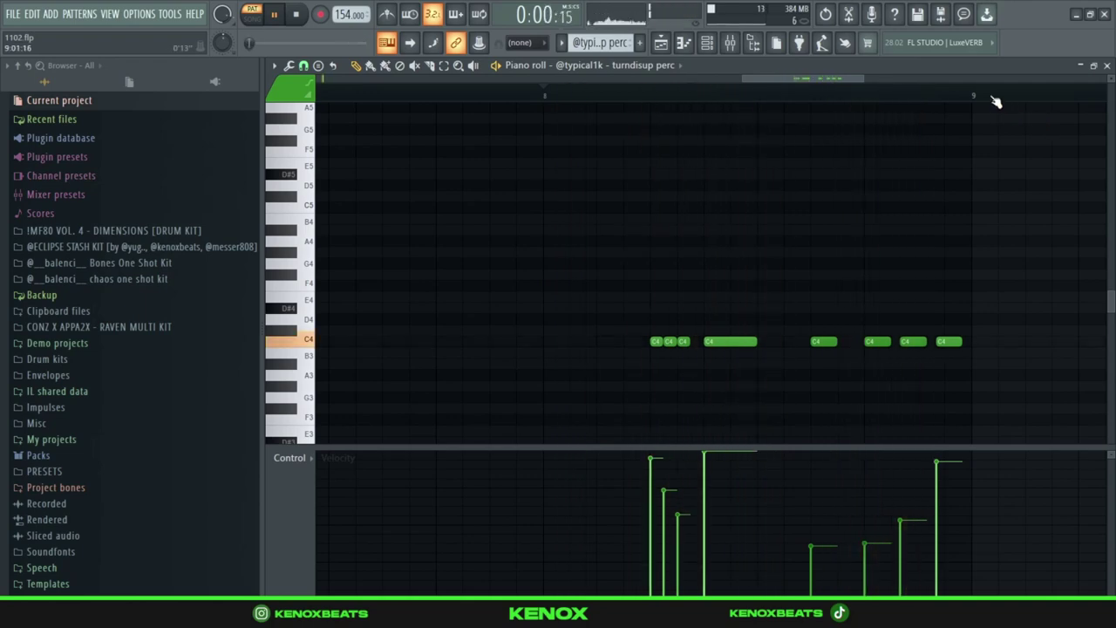
key("space")
scroll(995, 100, "down", 5)
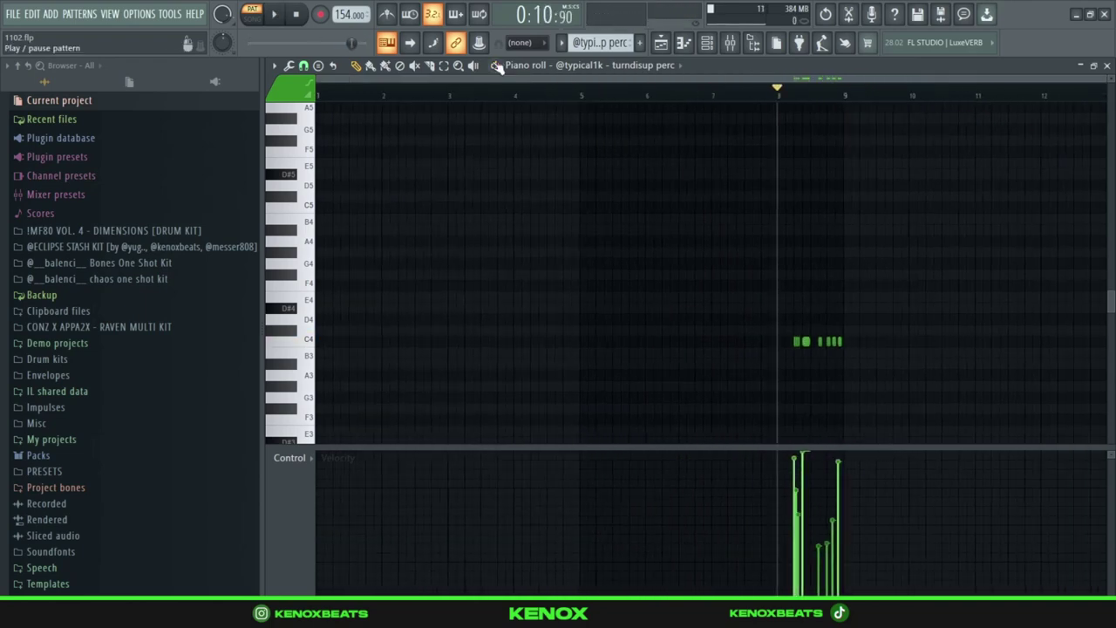
Inspect the turndisup perc channel's sample settings and waveform, then close the channel settings
key("F6")
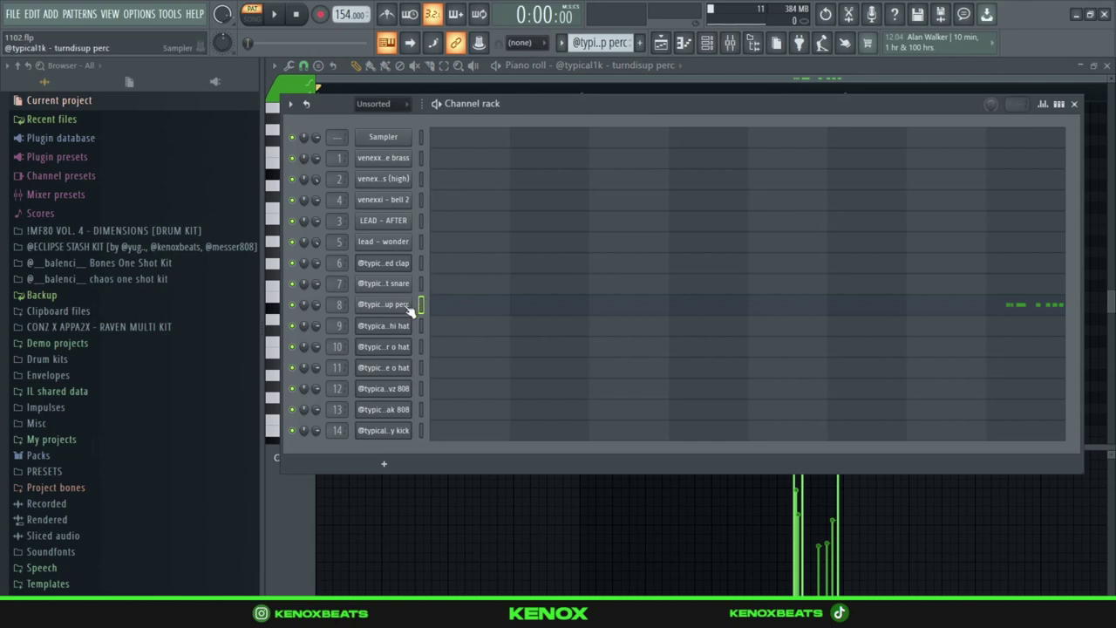
left_click(407, 305)
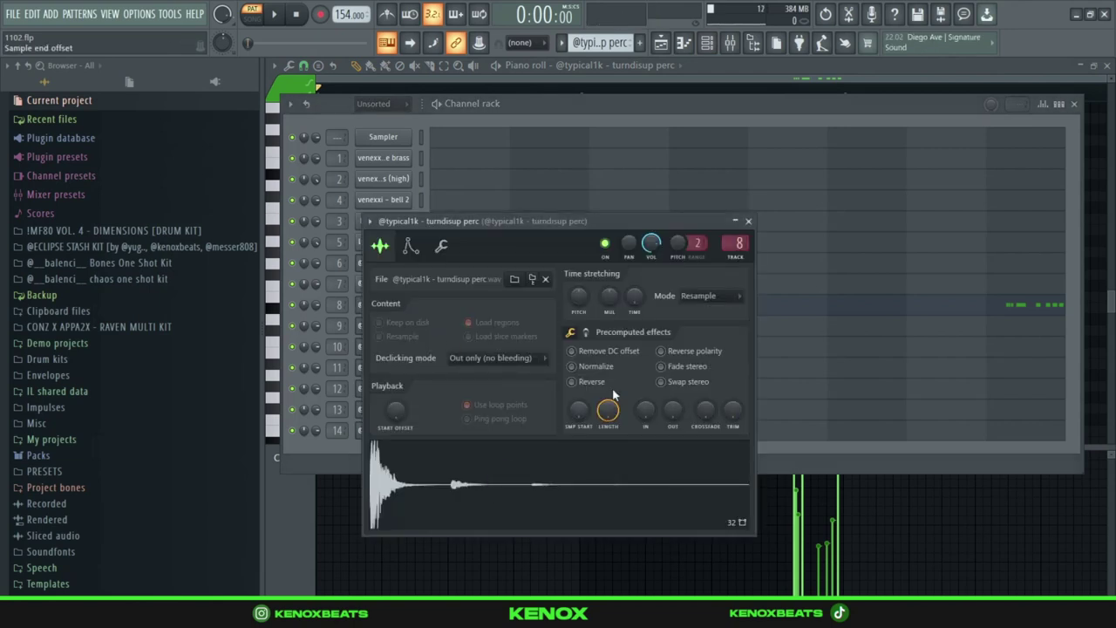
left_click(749, 221)
Inspect the Glitch2 effect on the turndisup perc mixer track, then close the plugin
key("F9")
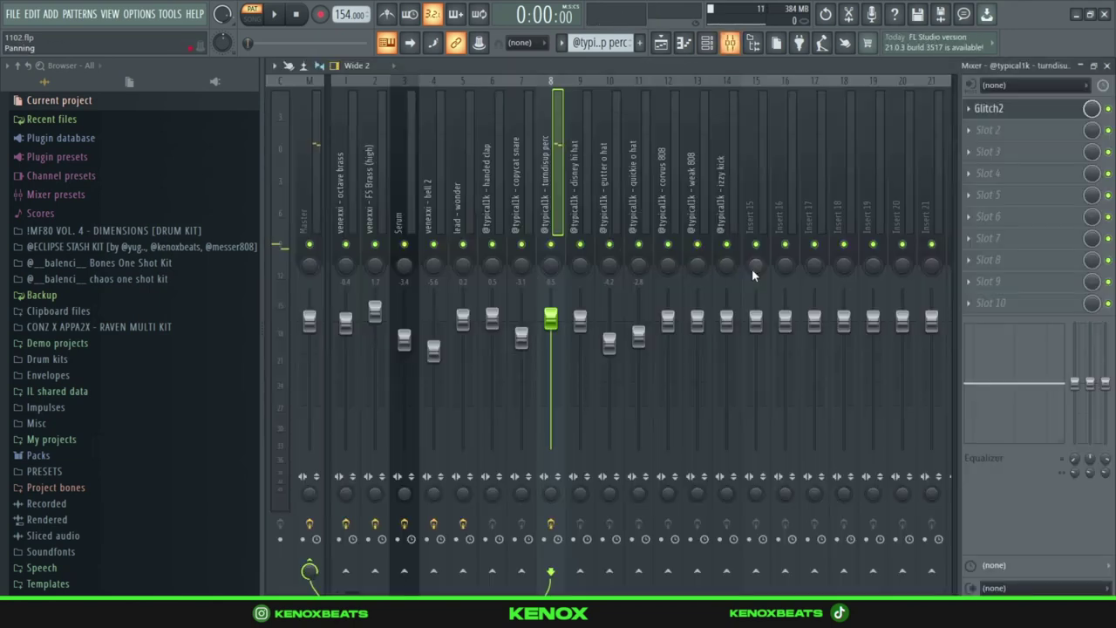
left_click(1009, 109)
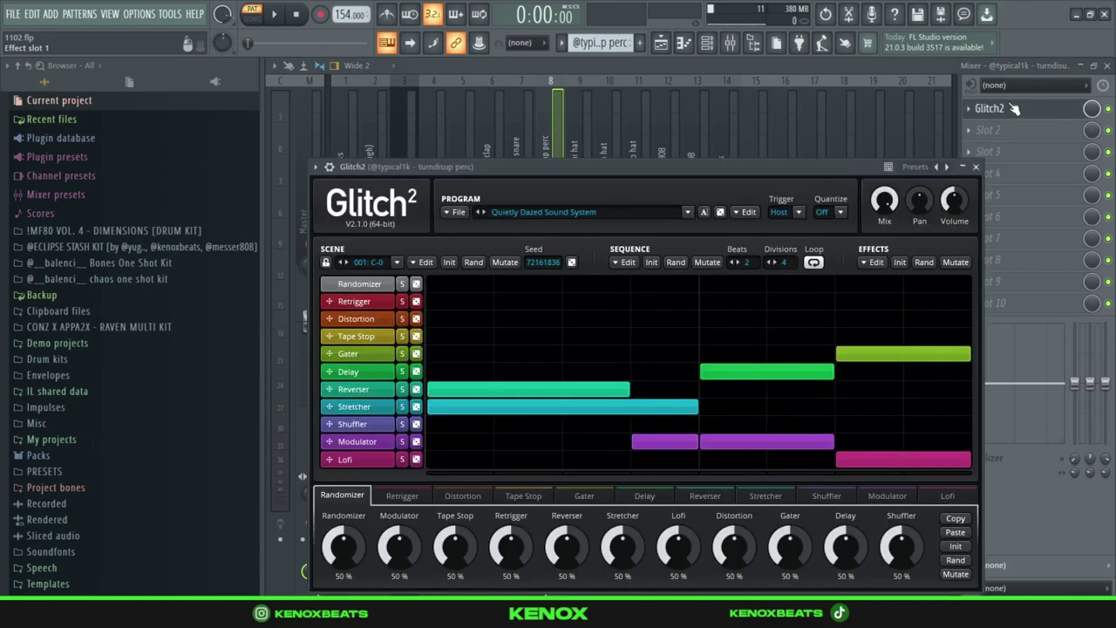
left_click_drag(852, 151, 855, 108)
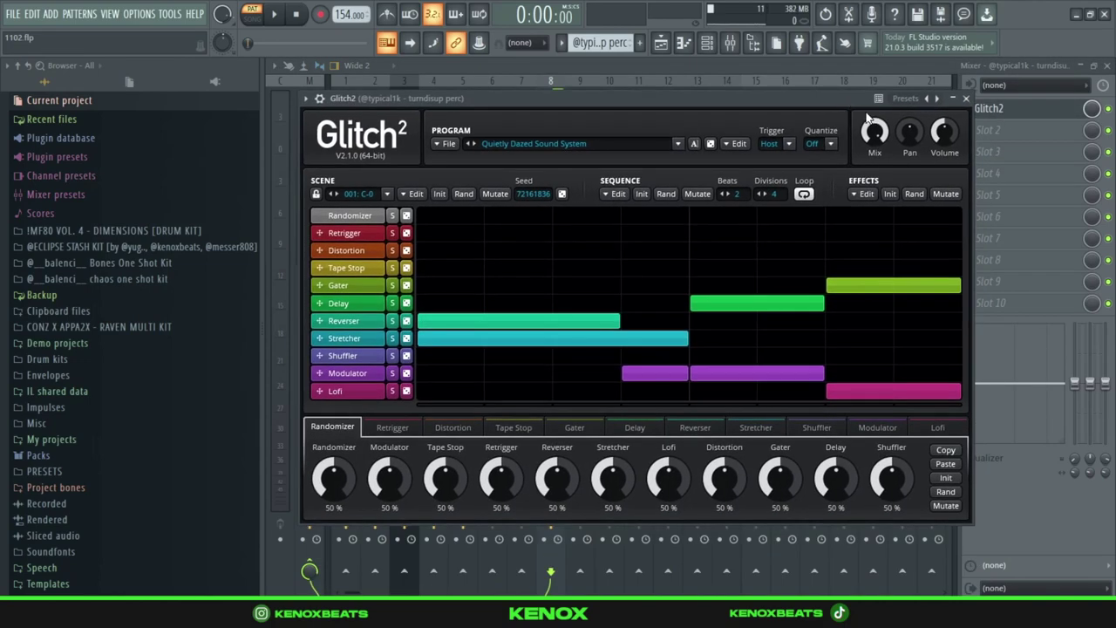
left_click(966, 98)
Open the disney hi hat pattern in the piano roll and examine its pitched rolls while playing it back
key("F6")
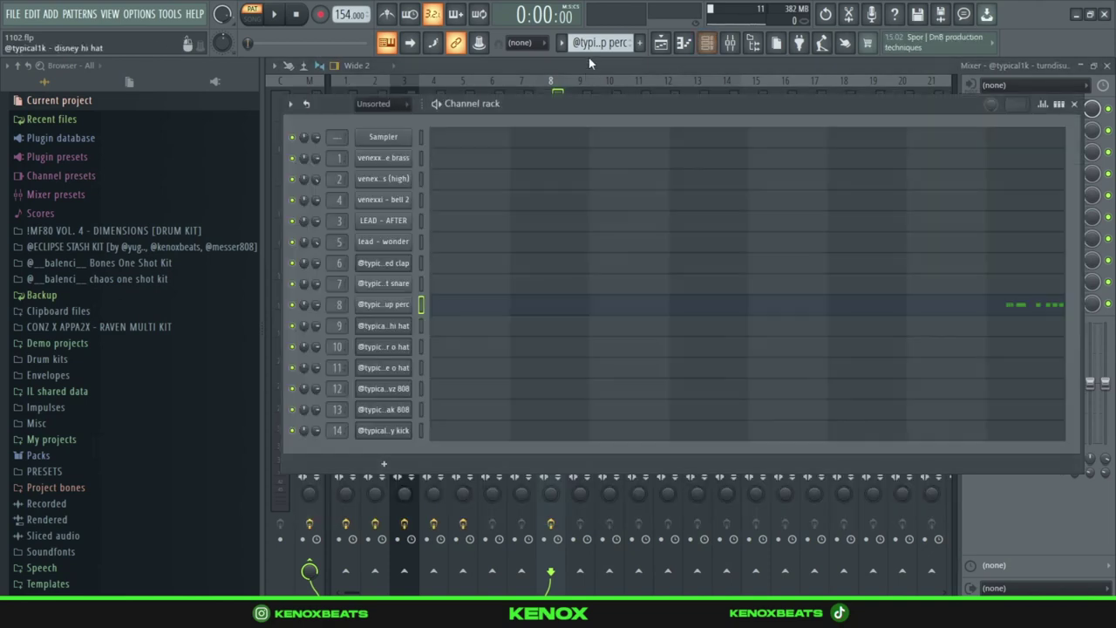
left_click(529, 325)
scroll(523, 125, "down", 3)
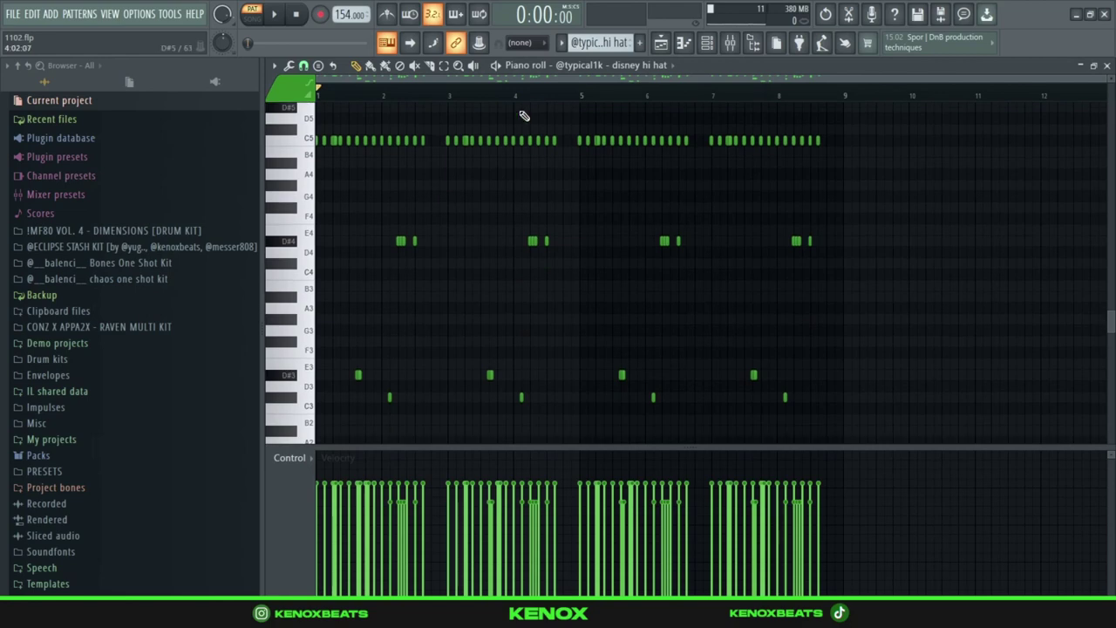
scroll(530, 94, "up", 3)
left_click_drag(543, 79, 349, 104)
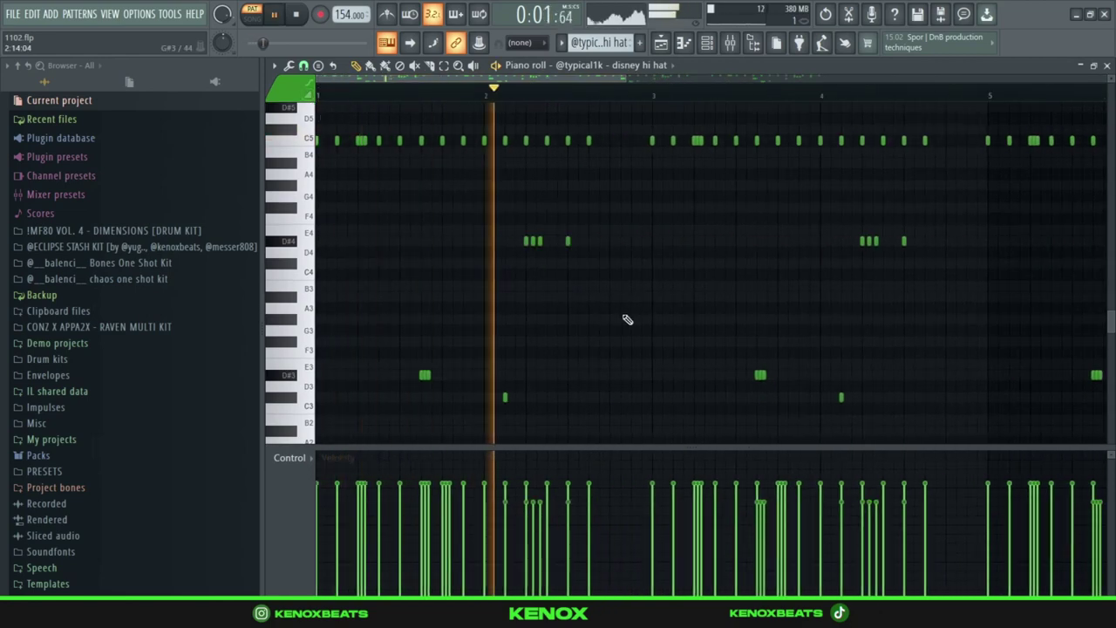
key("space")
scroll(625, 321, "down", 3)
scroll(625, 321, "down", 4)
left_click_drag(1112, 77, 1011, 148)
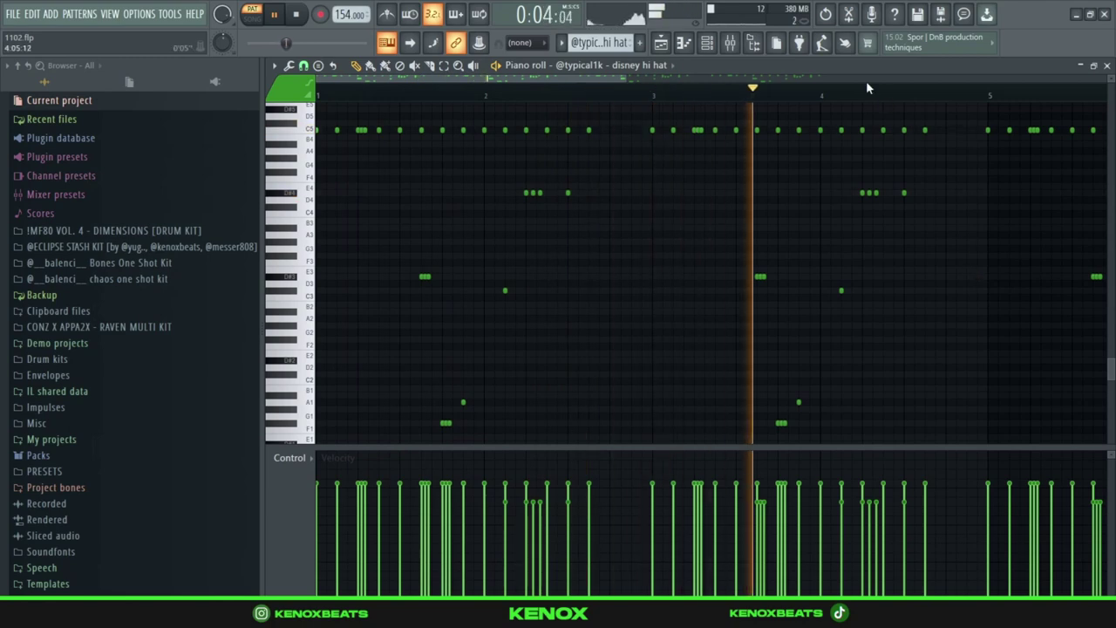
scroll(866, 90, "down", 3)
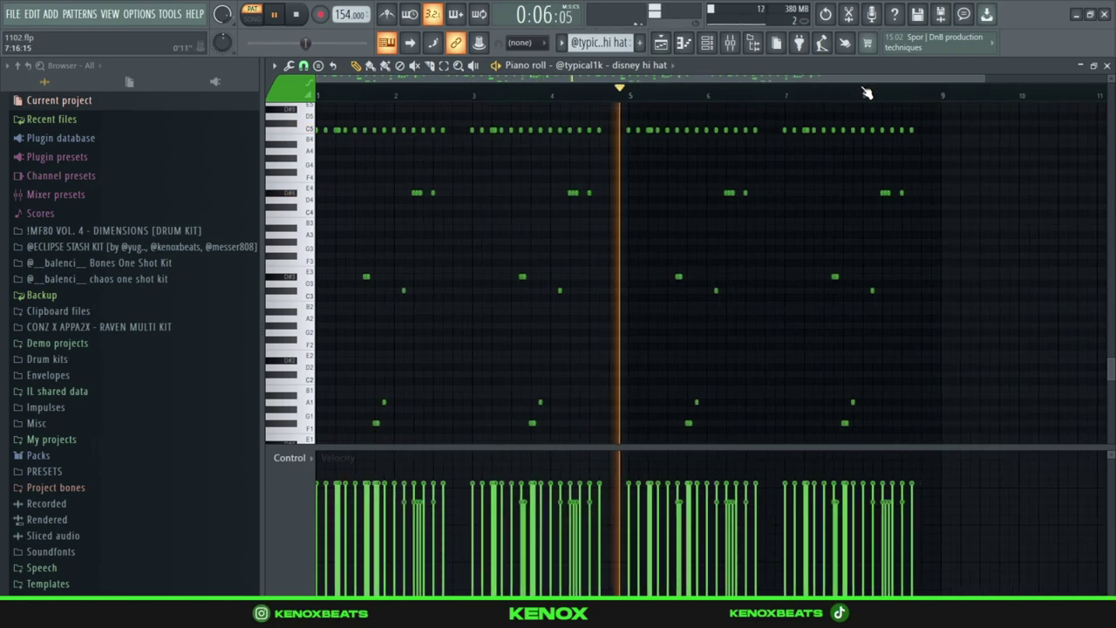
scroll(866, 91, "down", 2)
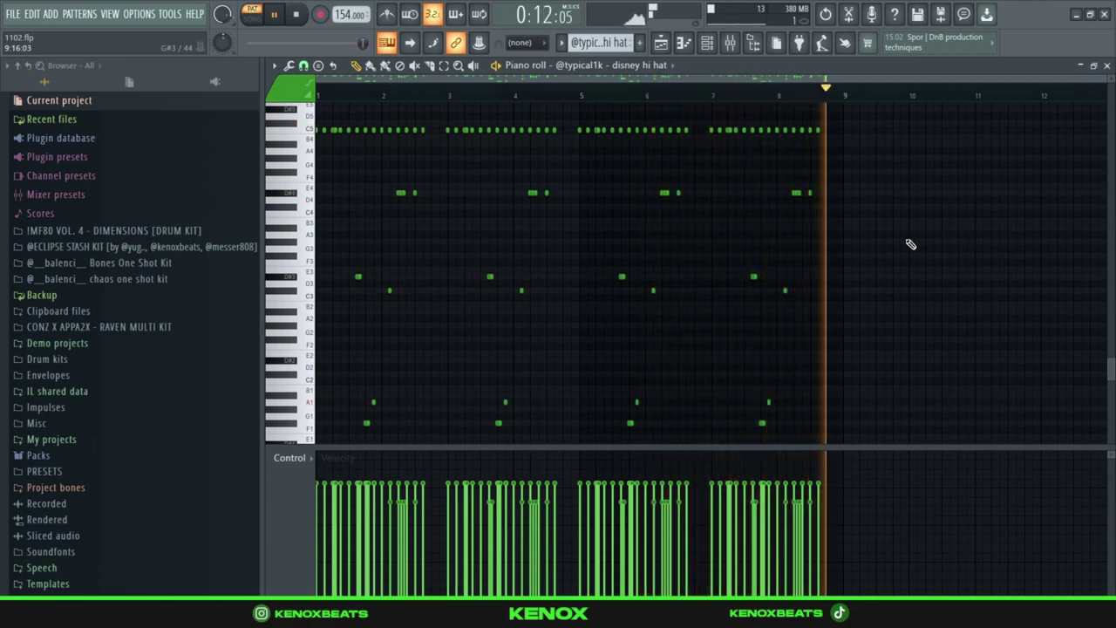
Open the gutter o hat pattern in the piano roll and examine its notes during playback
key("F6")
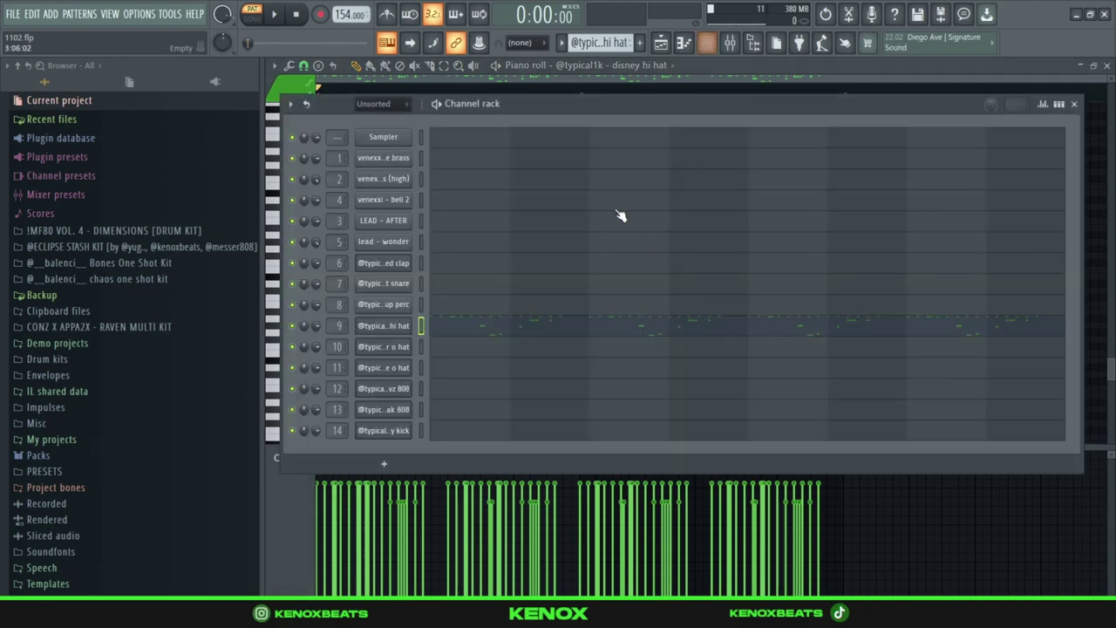
scroll(598, 44, "down", 1)
left_click(543, 350)
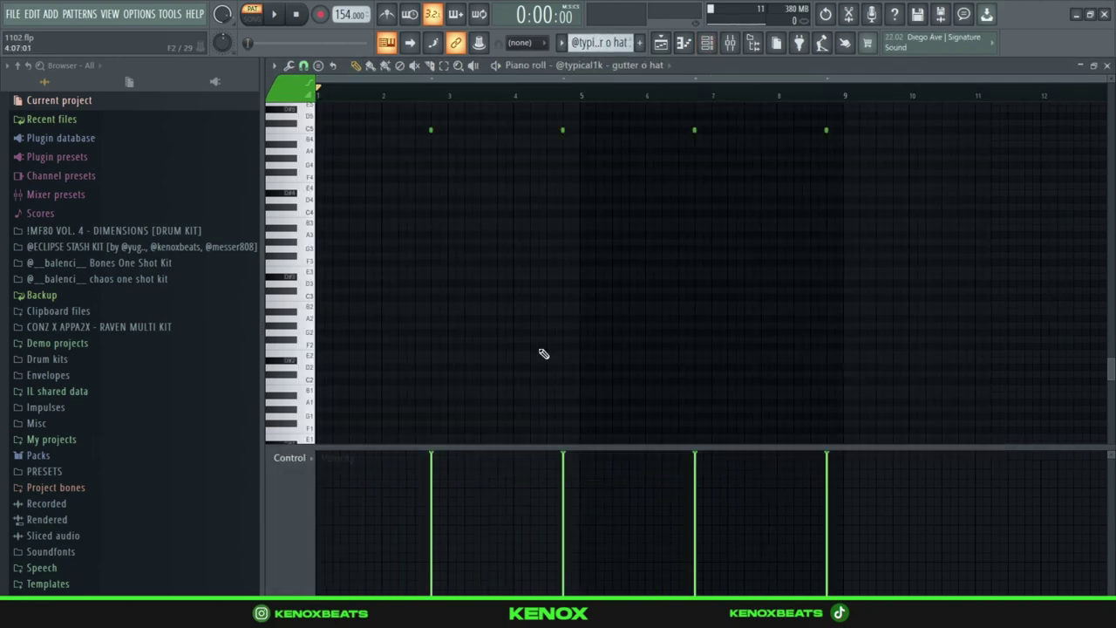
scroll(529, 325, "up", 1)
scroll(486, 119, "up", 3)
key("space")
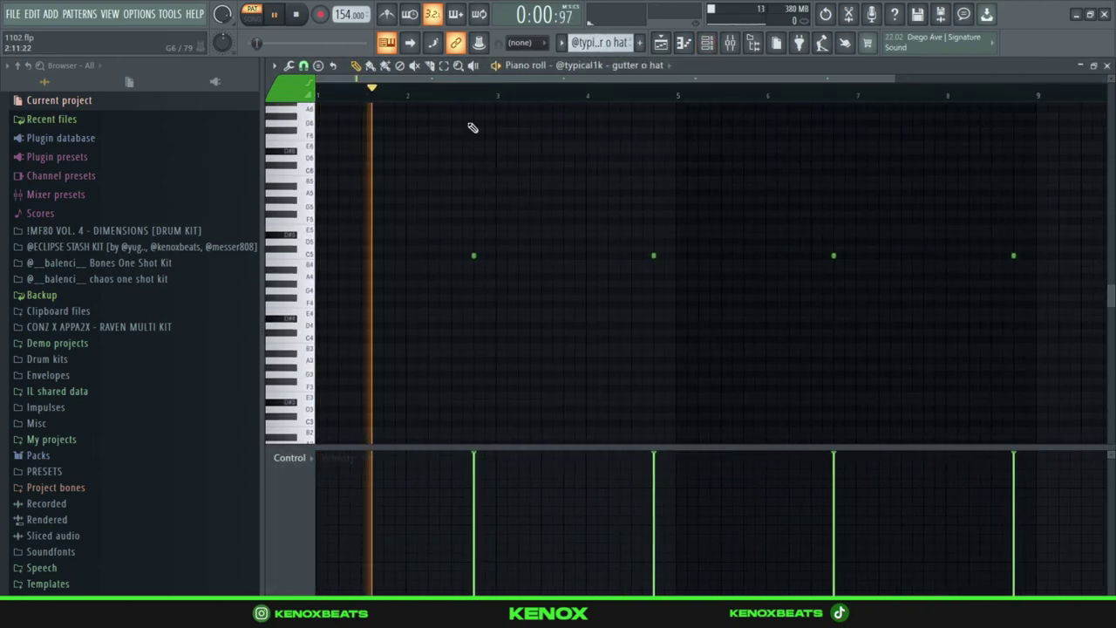
scroll(1019, 154, "up", 2)
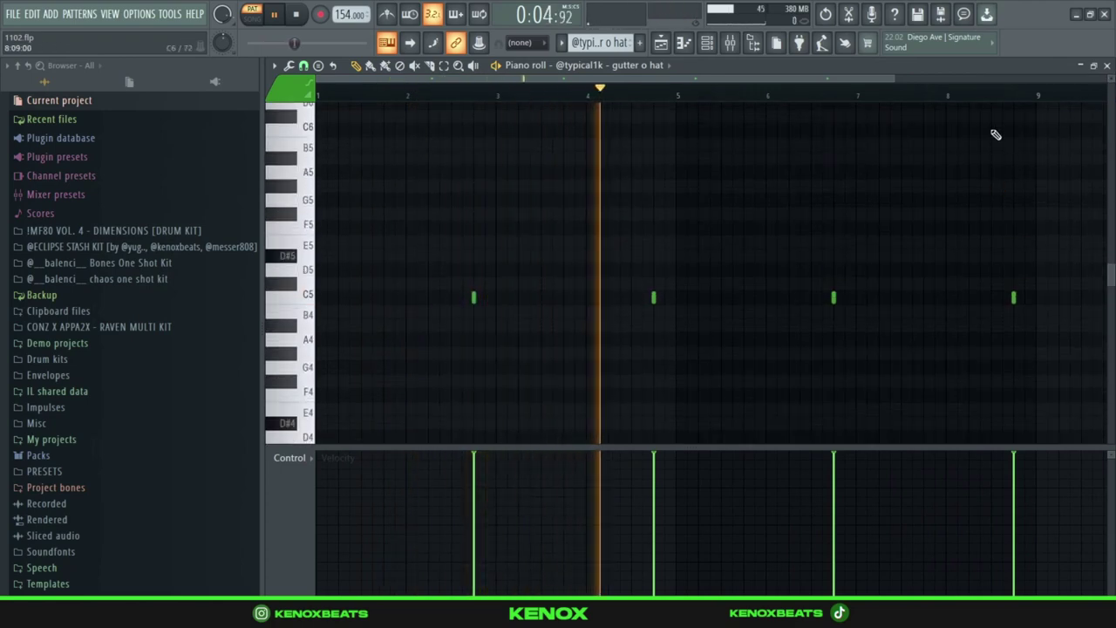
scroll(992, 103, "down", 2)
scroll(992, 103, "down", 1)
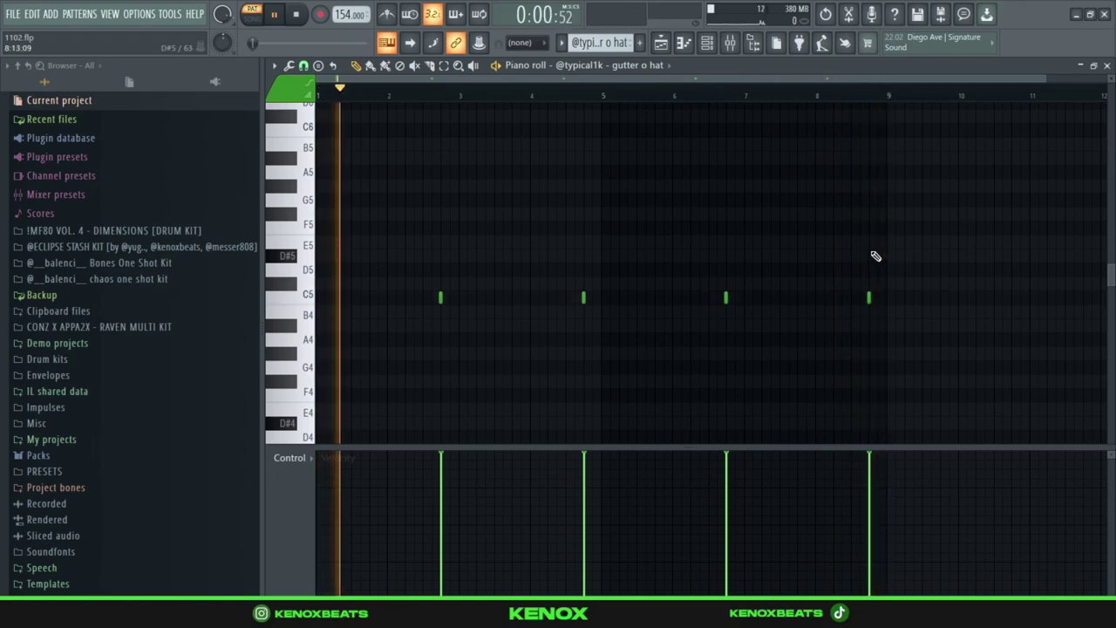
Open the quickie o hat pattern from the channel rack in the piano roll and view its notes
key("F6")
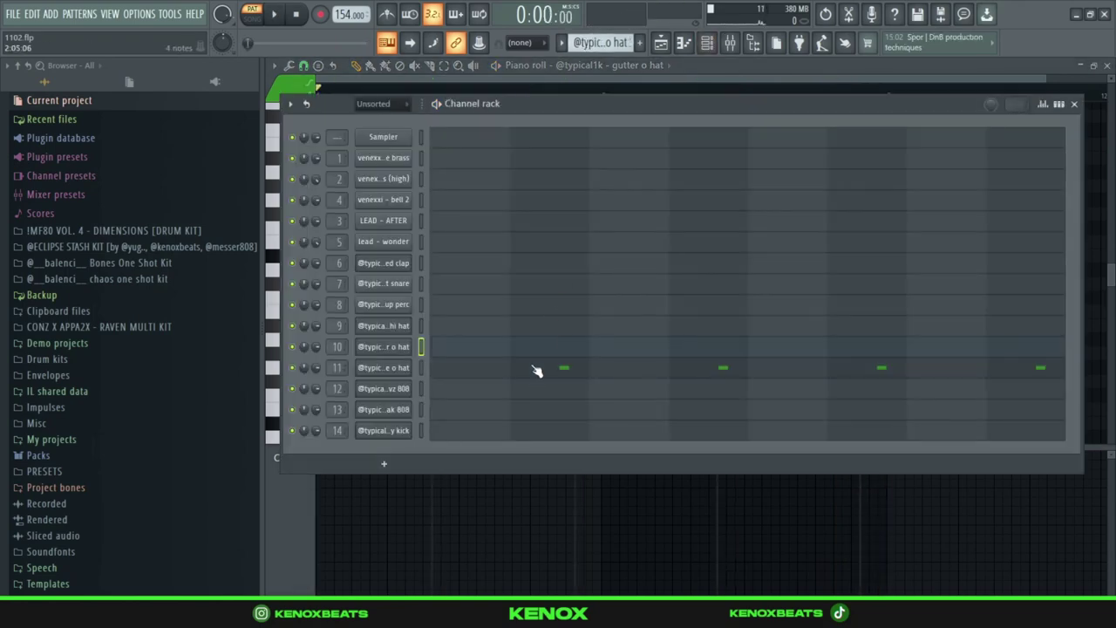
left_click(540, 364)
scroll(559, 223, "up", 1)
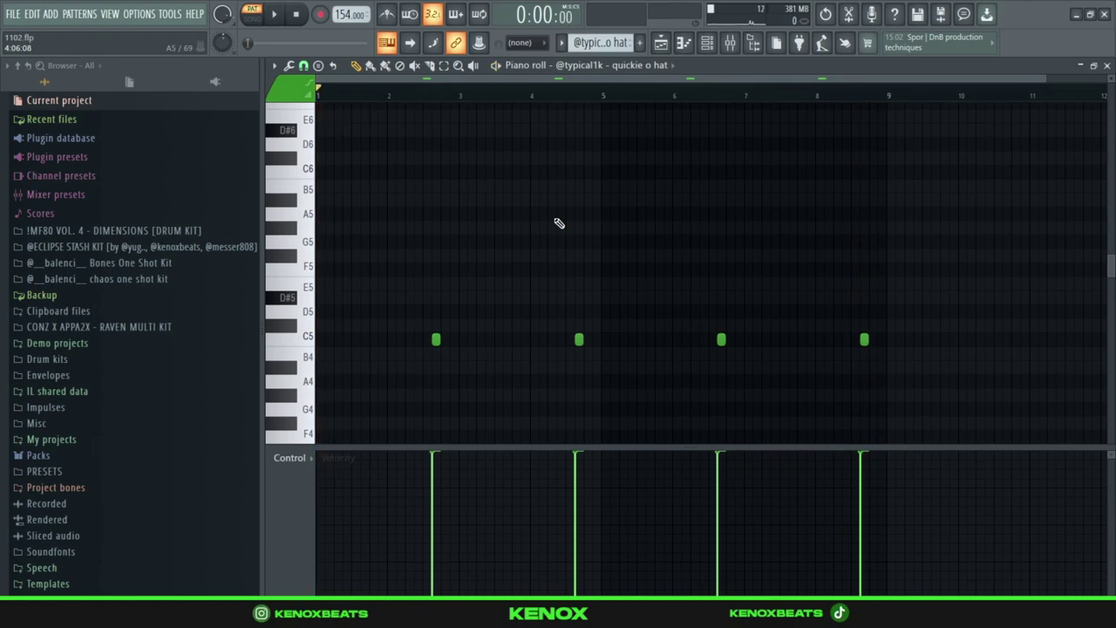
Open the vvz 808 pattern in the piano roll and play it back
key("F6")
scroll(617, 42, "down", 1)
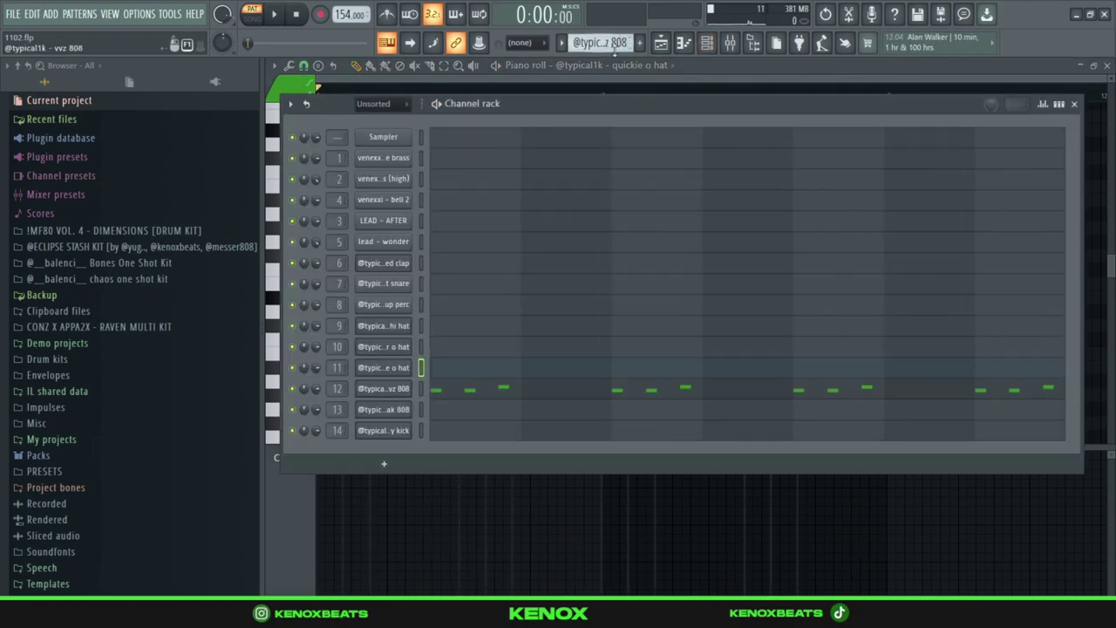
left_click(513, 390)
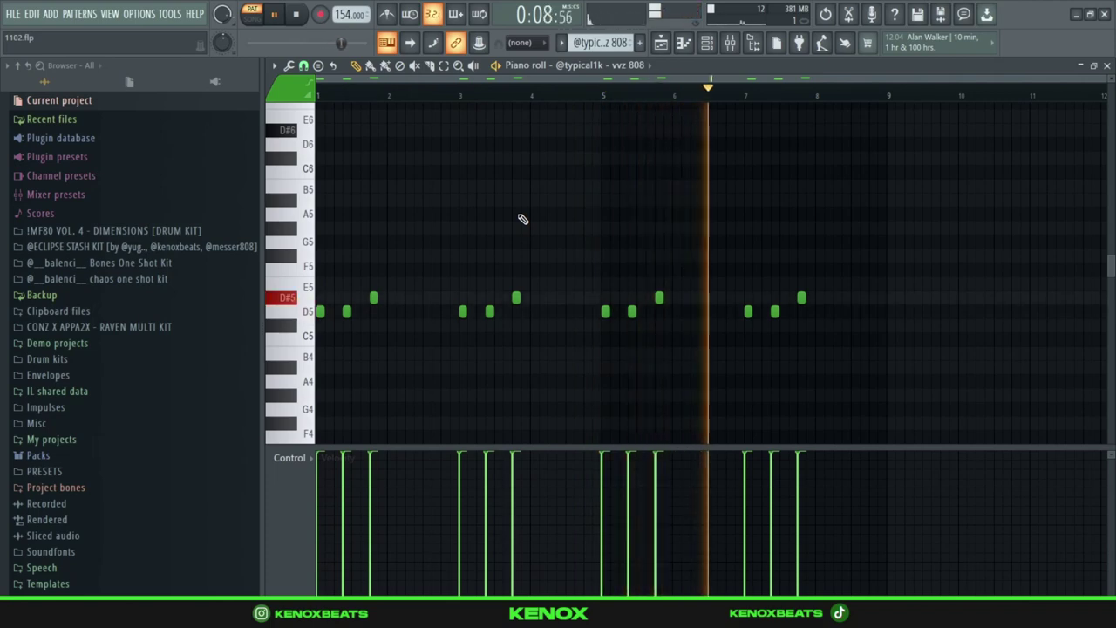
key("space")
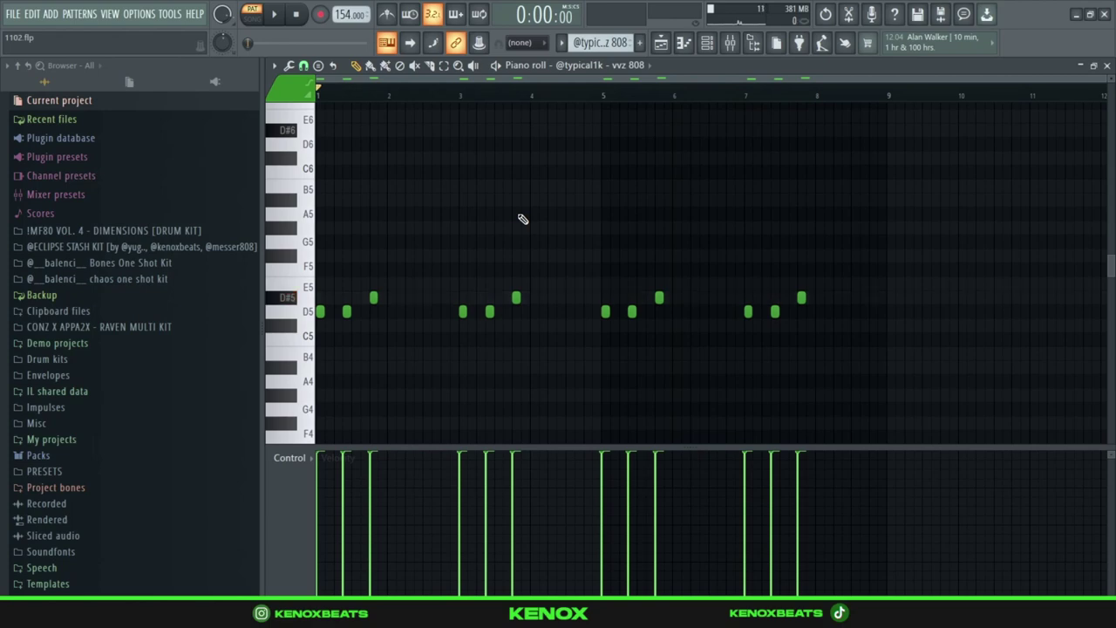
Open the weak 808 pattern in the piano roll and examine its notes across the octaves while playing it back
key("F6")
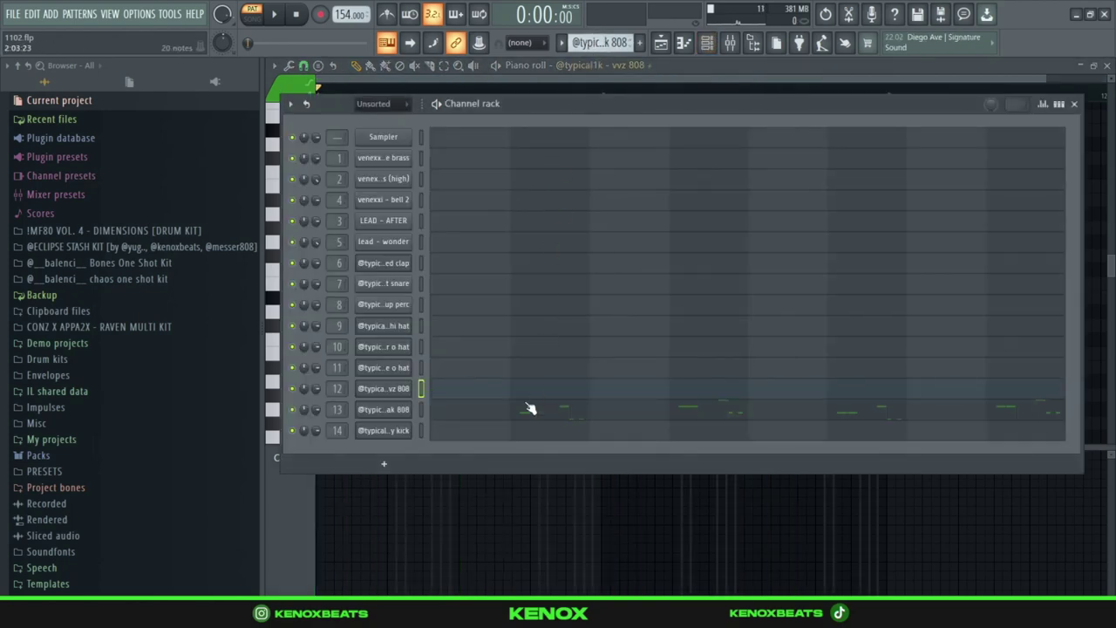
left_click(530, 408)
scroll(499, 362, "up", 3)
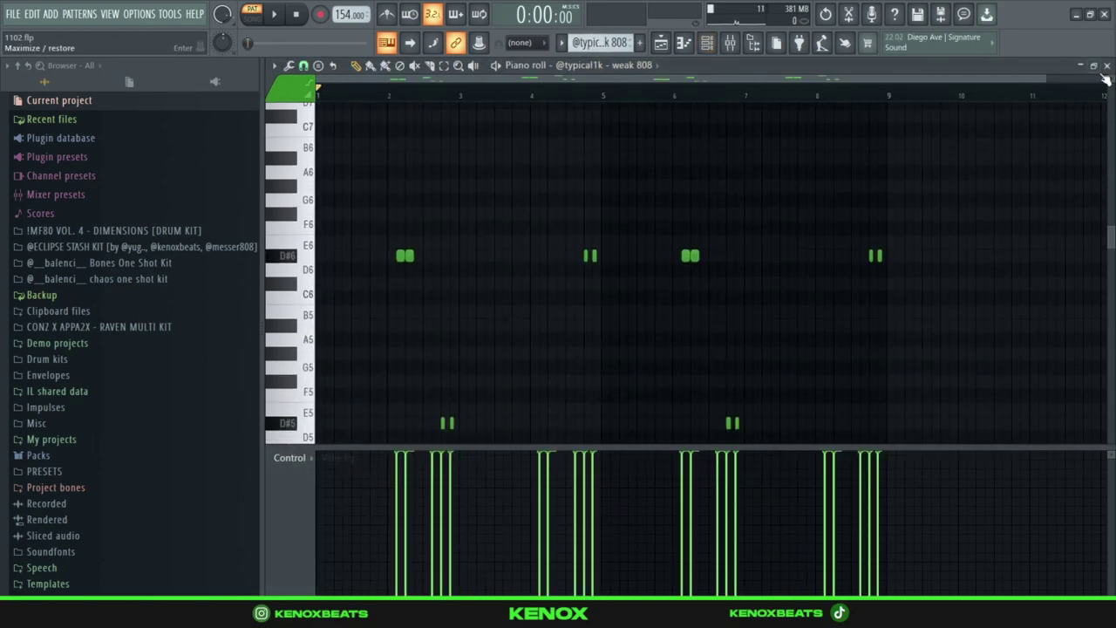
scroll(1112, 76, "down", 2)
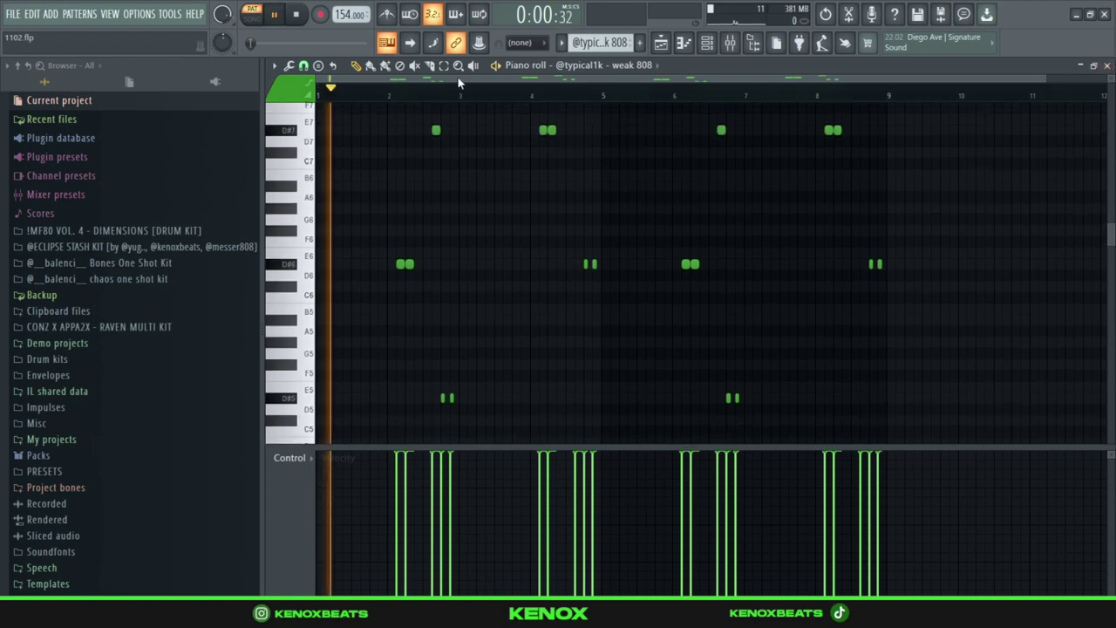
scroll(393, 100, "up", 5)
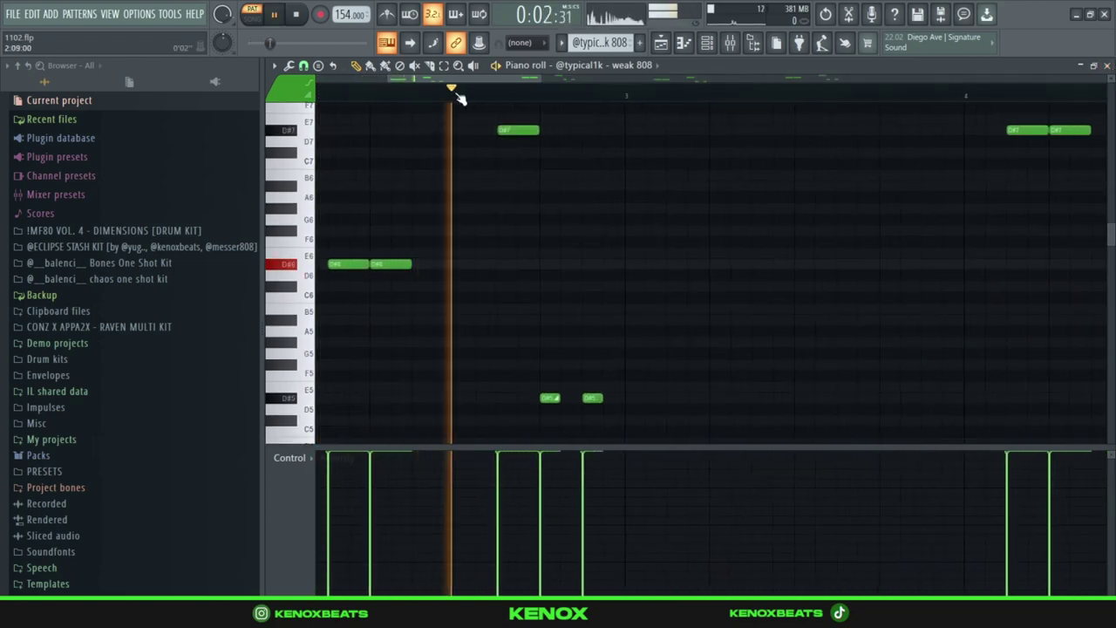
scroll(461, 99, "down", 4)
scroll(471, 111, "up", 3)
scroll(567, 97, "up", 3)
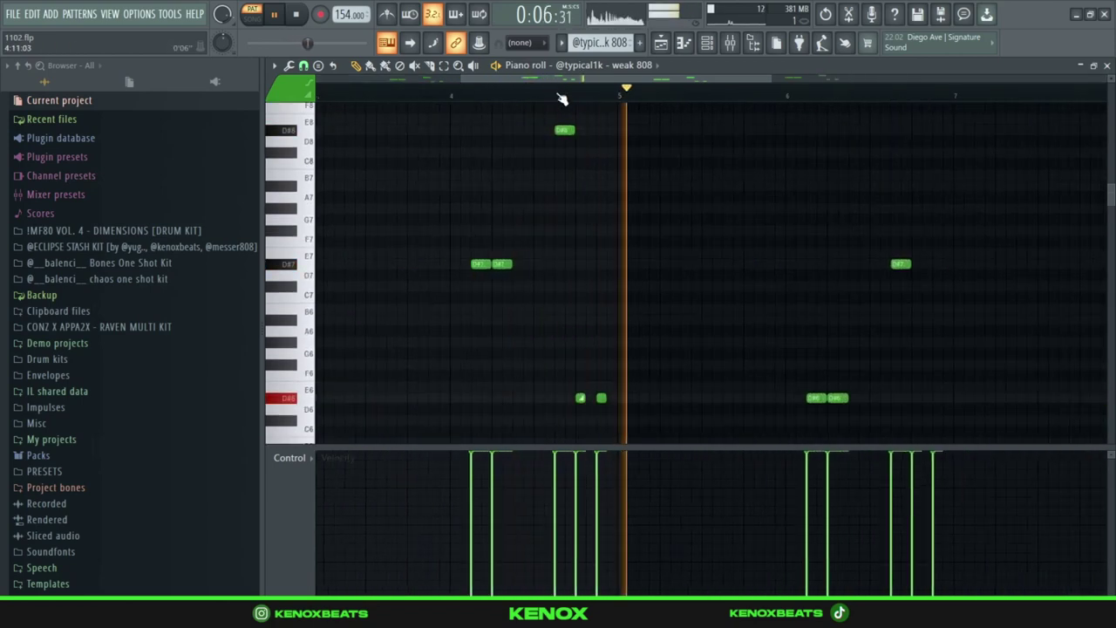
scroll(562, 98, "down", 4)
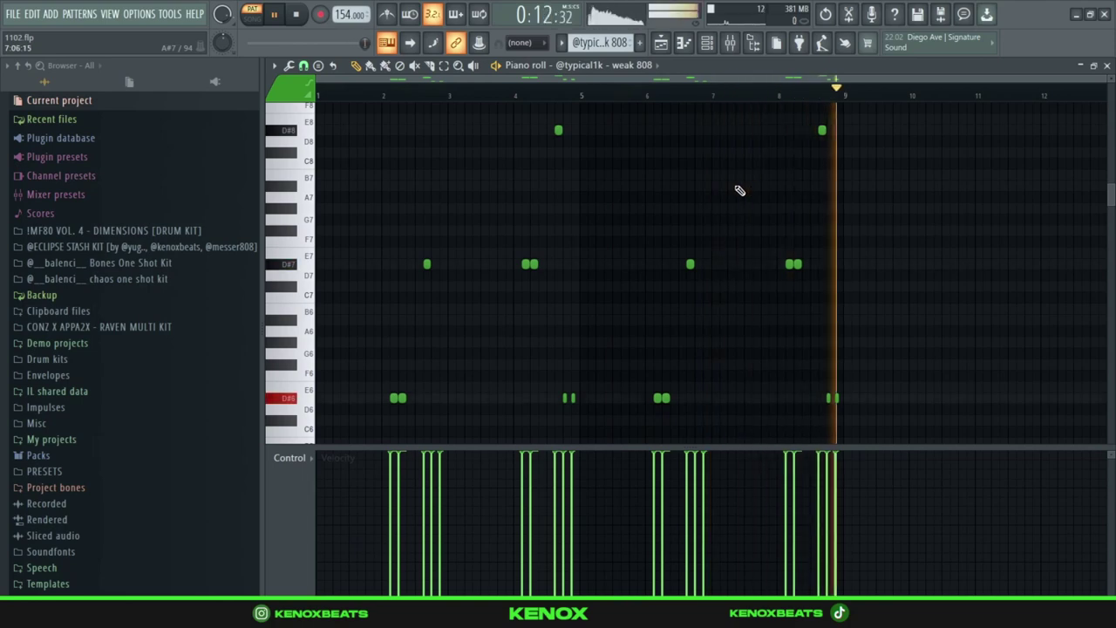
scroll(740, 190, "down", 3)
Open the izzy kick pattern in the piano roll and start playing it back
key("F6")
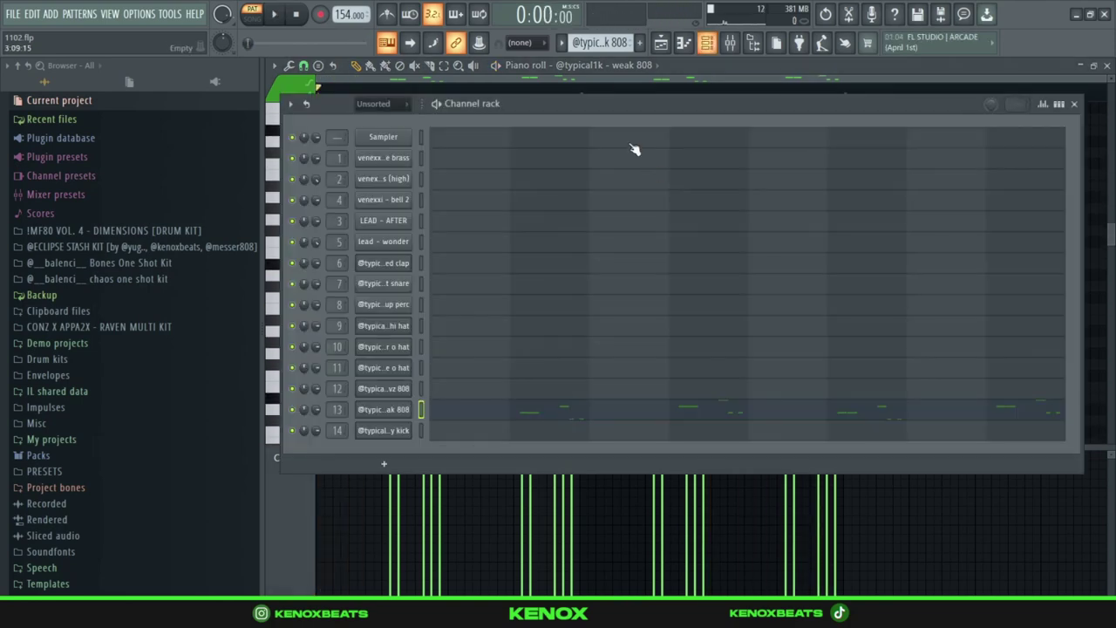
scroll(606, 39, "down", 1)
key("F6")
key("space")
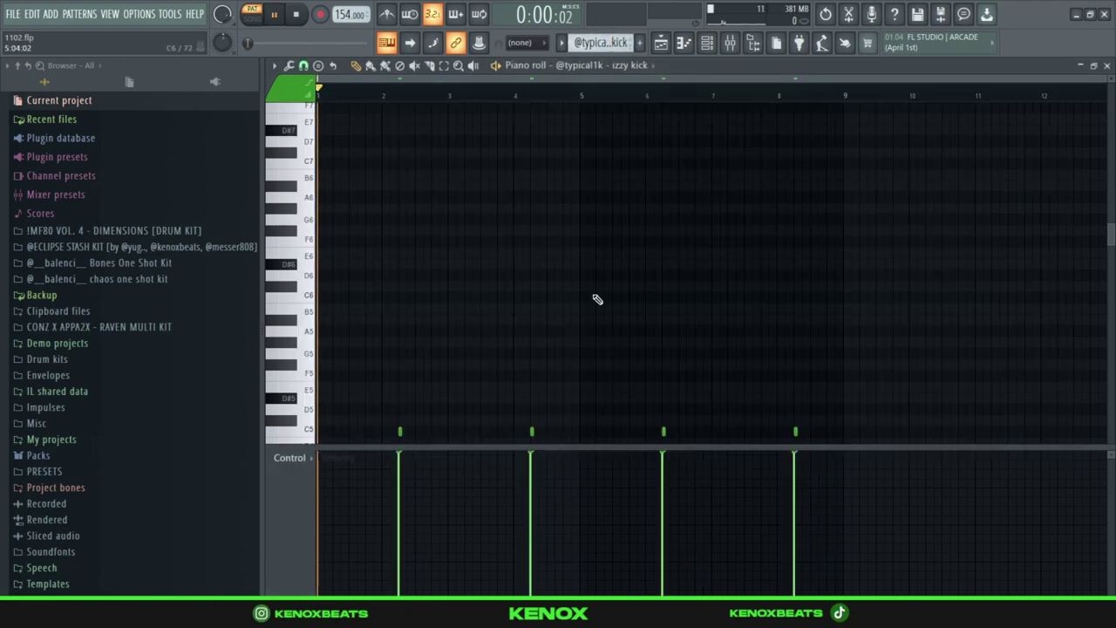